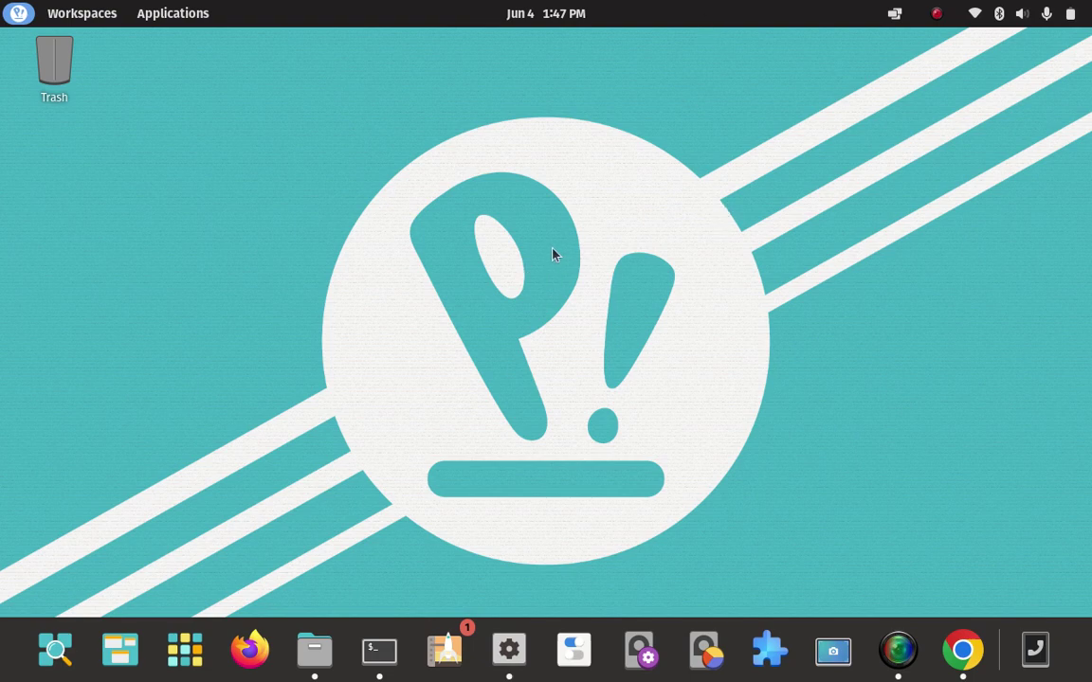
# - Open a terminal from the dock and run clear to leave an empty prompt
pyautogui.click(379, 650)
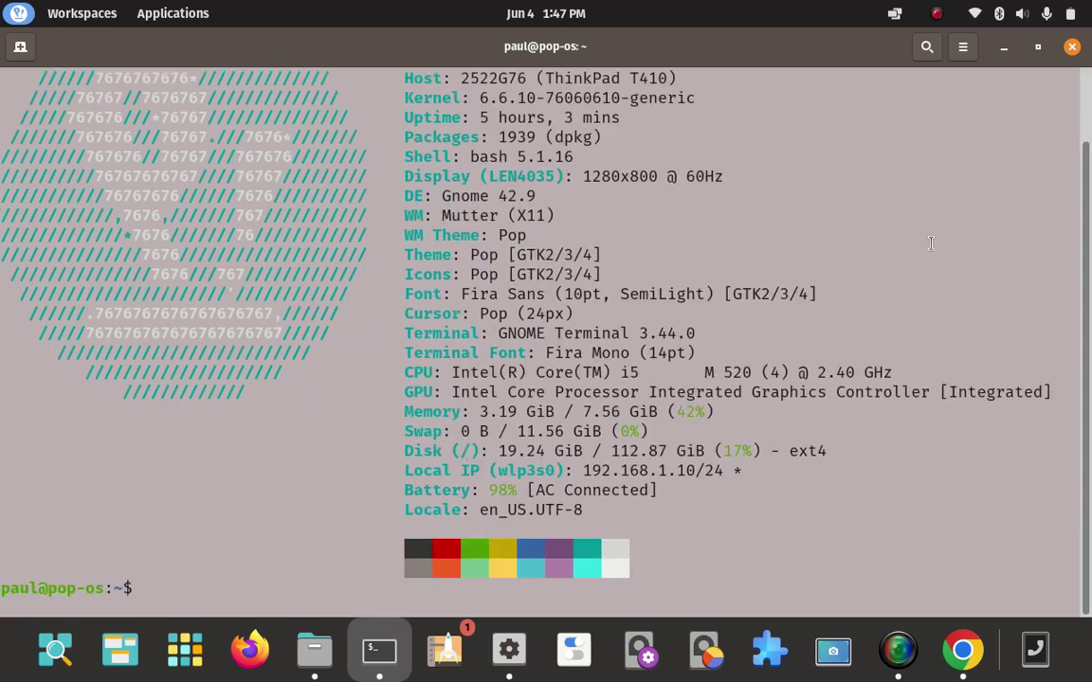
pyautogui.write('clear')
pyautogui.press('Return')
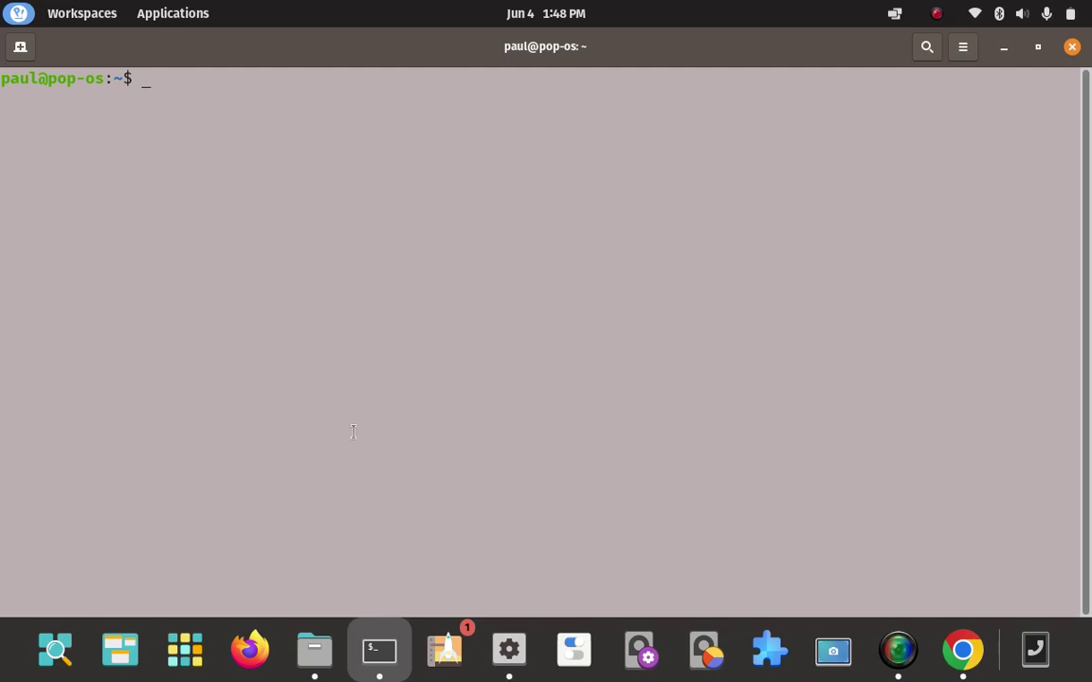
pyautogui.click(185, 650)
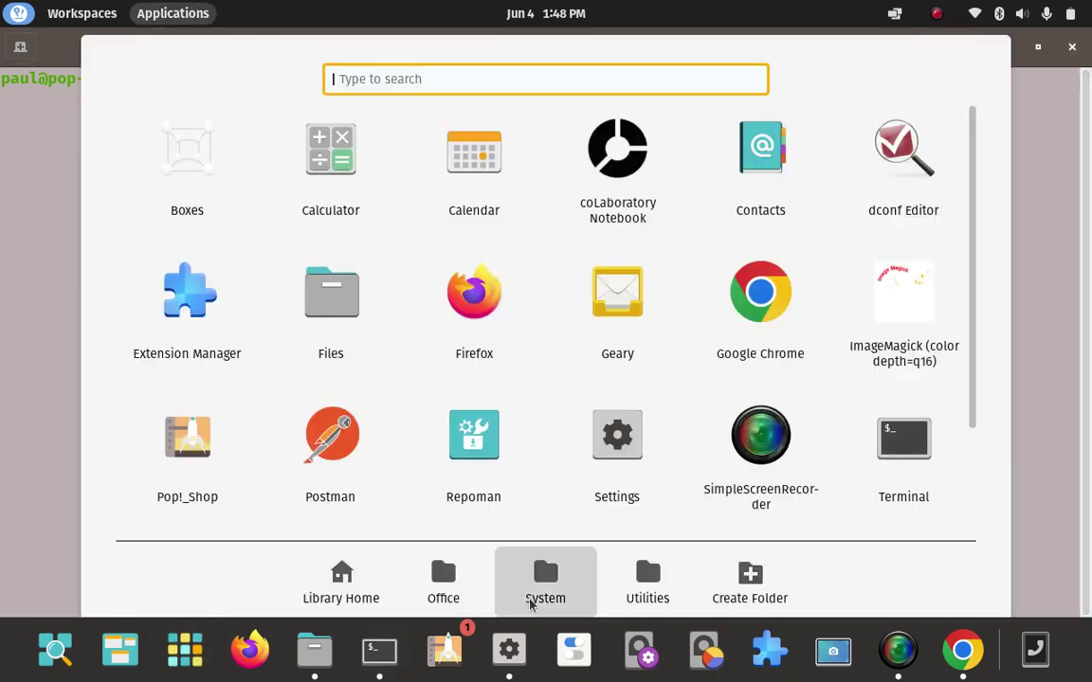
pyautogui.click(648, 583)
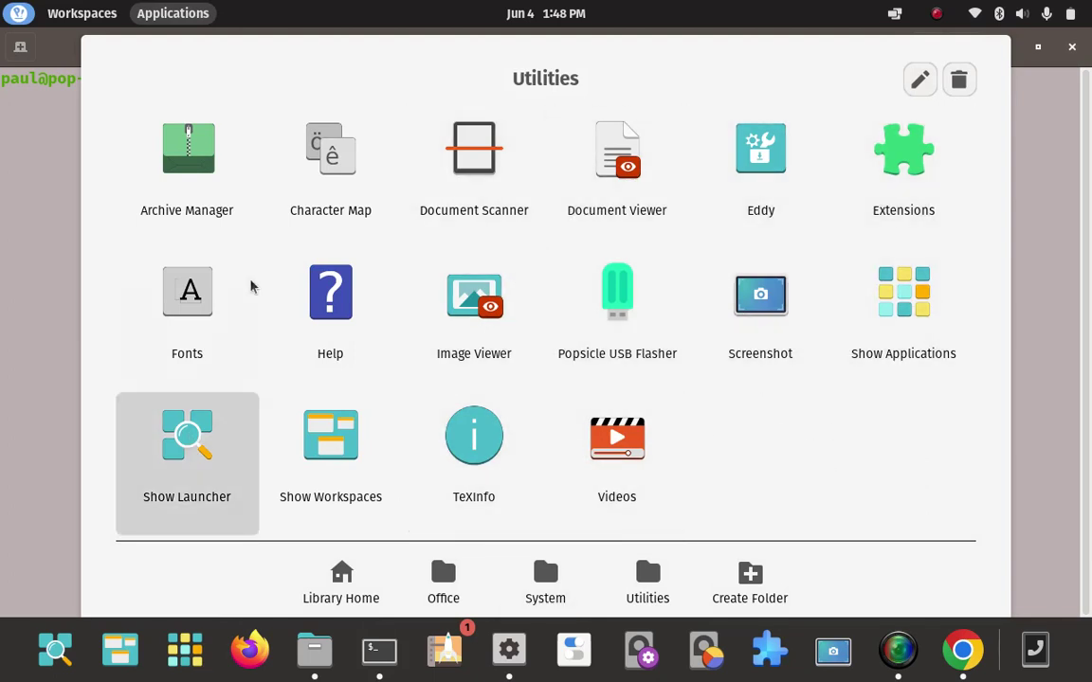
pyautogui.click(531, 601)
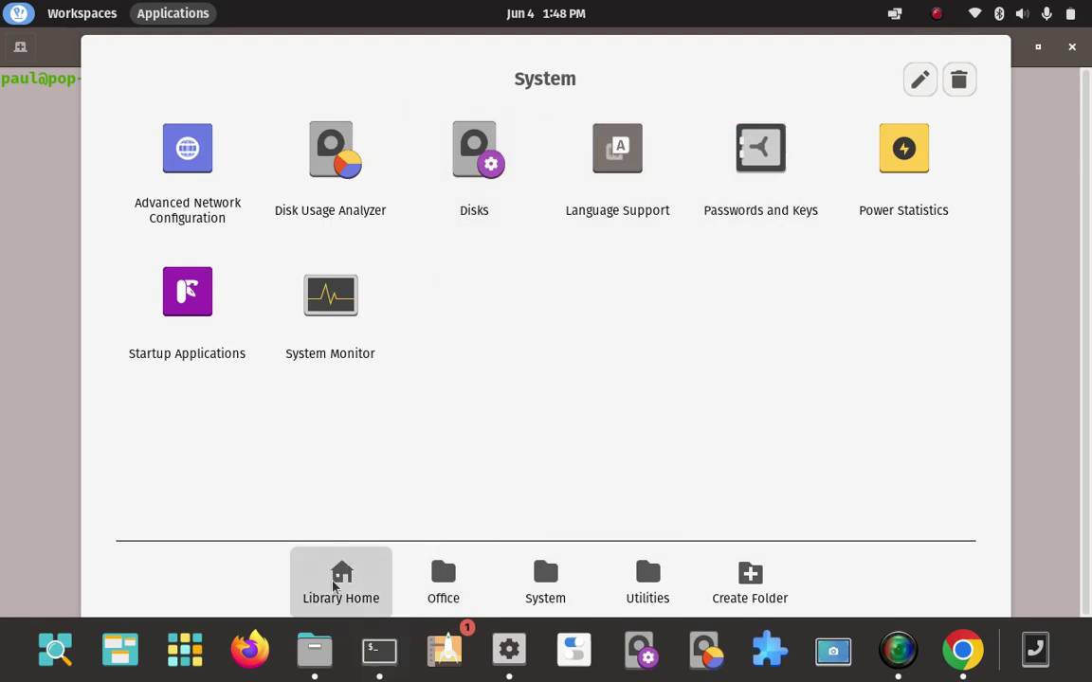
pyautogui.click(443, 580)
pyautogui.click(341, 580)
pyautogui.scroll(-2, 695, 337)
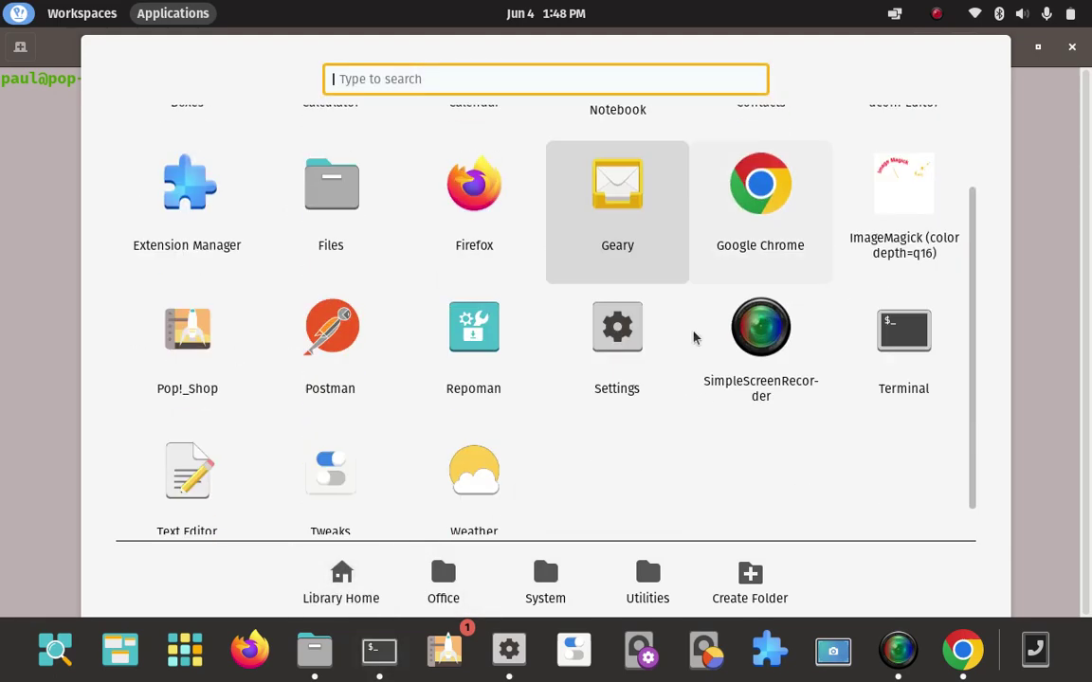
pyautogui.scroll(2, 694, 337)
pyautogui.scroll(-2, 693, 336)
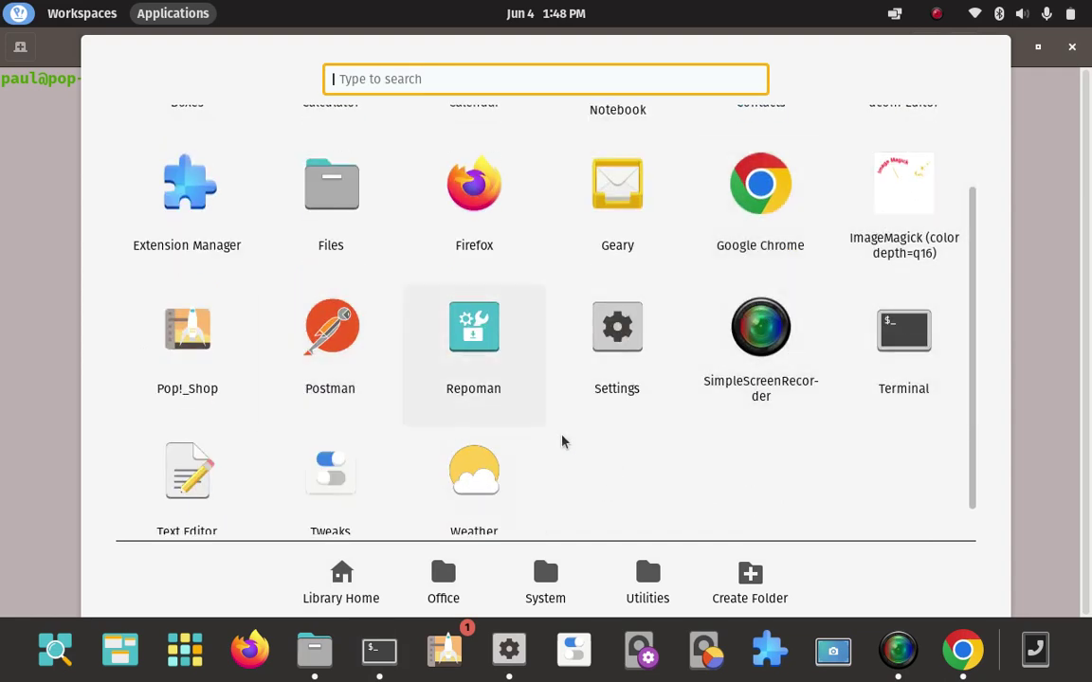
pyautogui.click(52, 408)
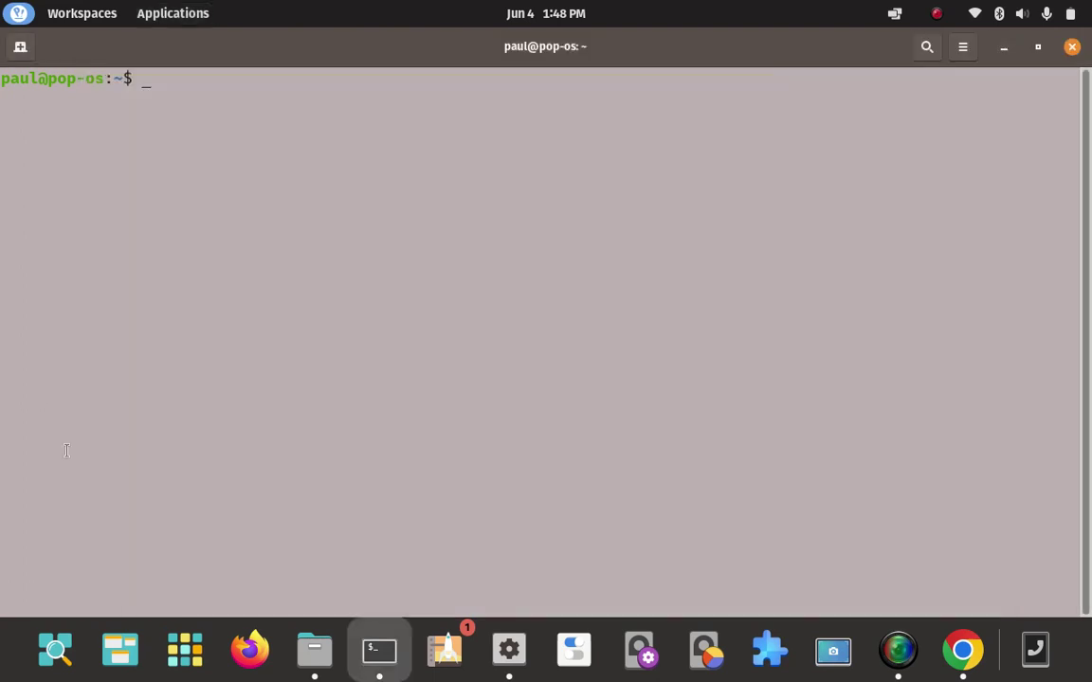
# - Open and minimize Files, then cd into the Downloads folder in the terminal
pyautogui.click(314, 652)
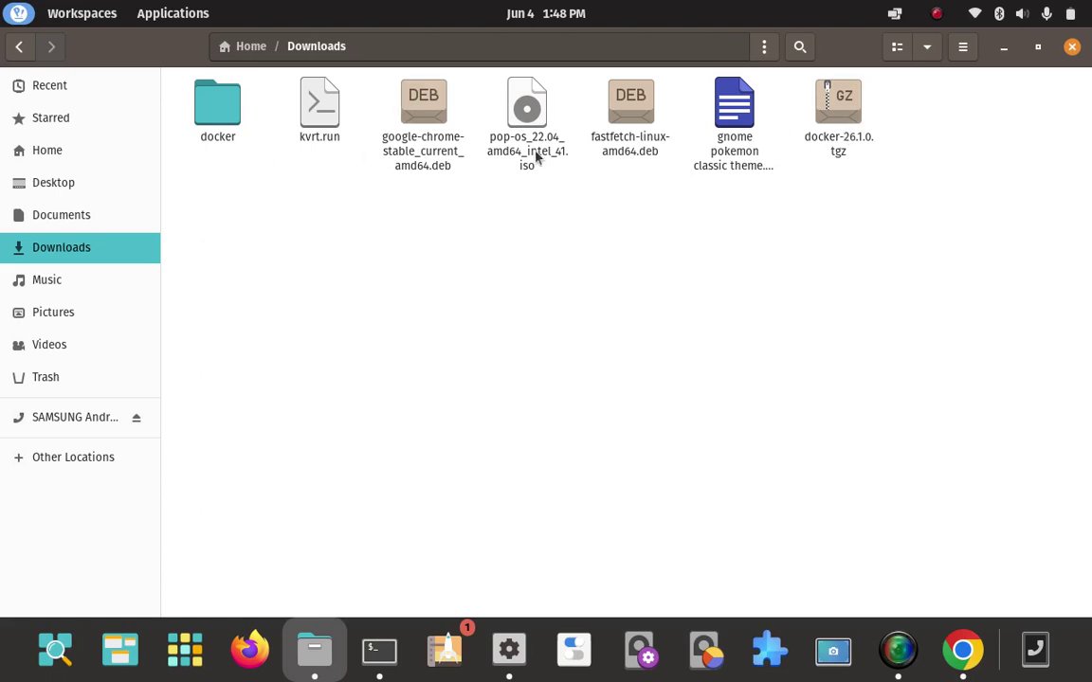
pyautogui.click(1004, 46)
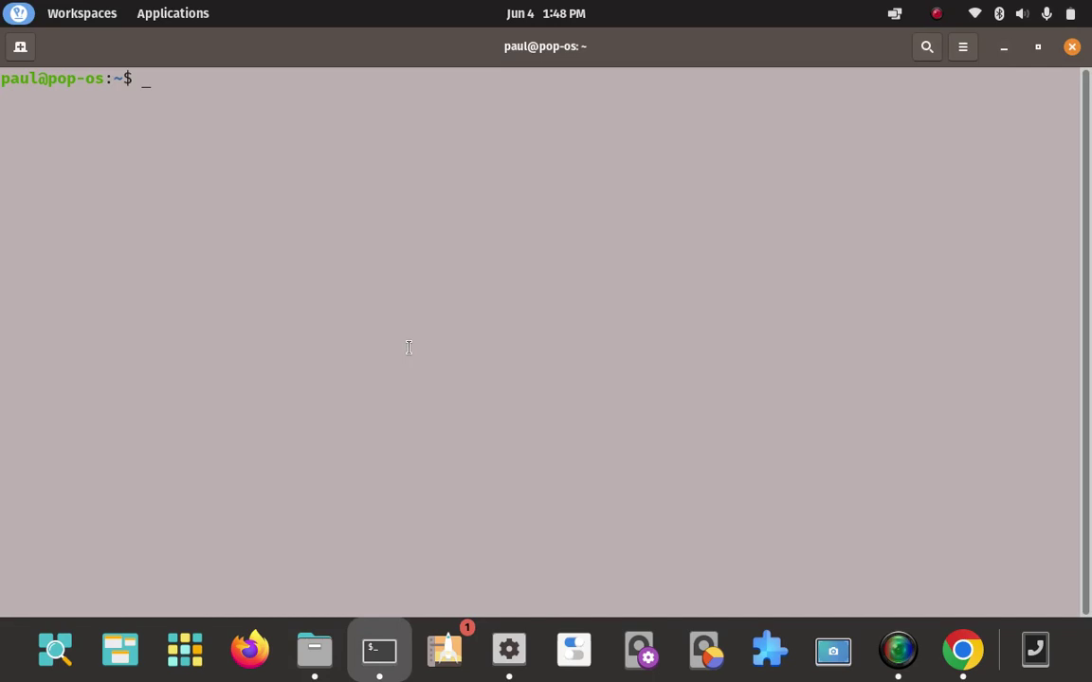
pyautogui.write('cd Dow')
pyautogui.press('Tab')
pyautogui.press('Return')
# - List all Downloads files, including hidden ones, with ls -a, then minimize the terminal
pyautogui.write('l')
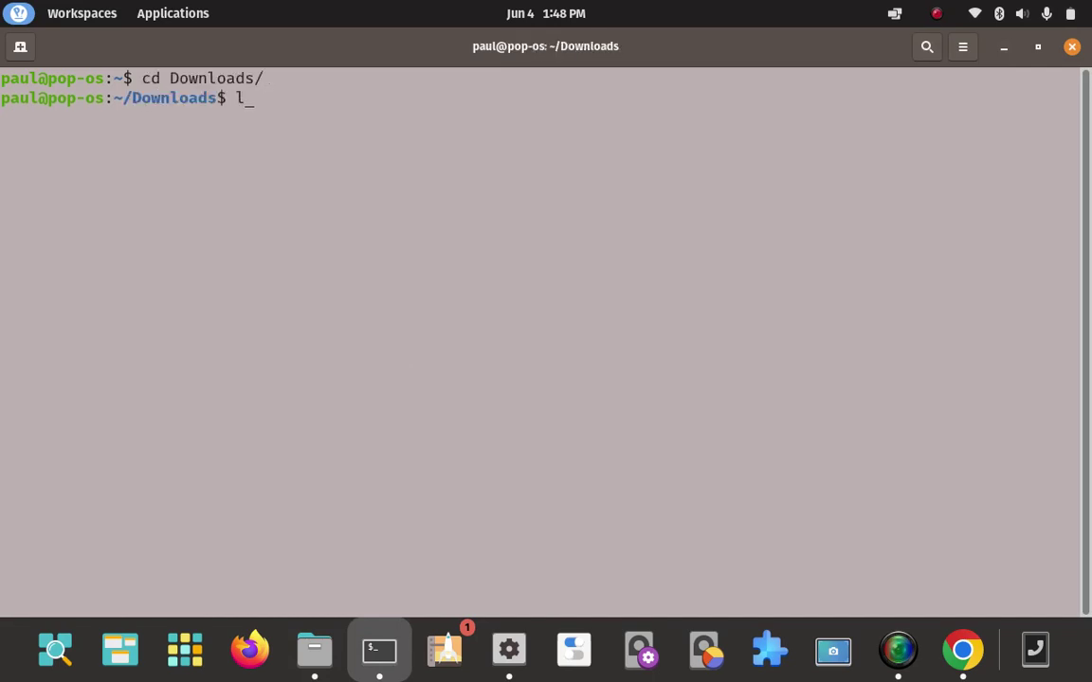
pyautogui.write('s -a')
pyautogui.press('Return')
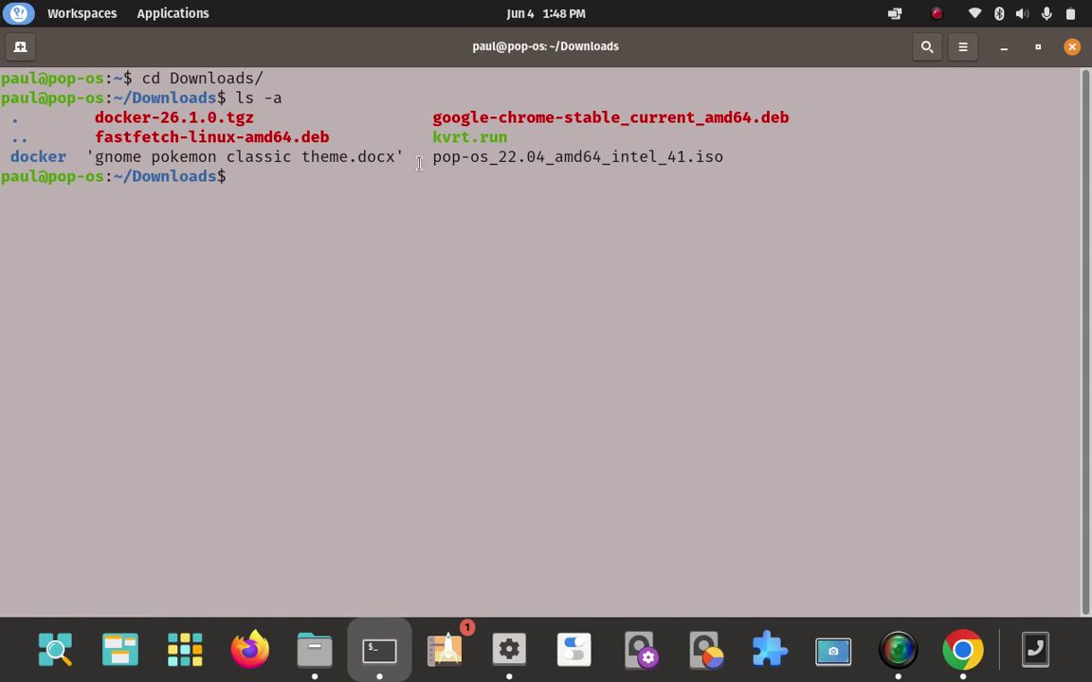
pyautogui.click(1006, 48)
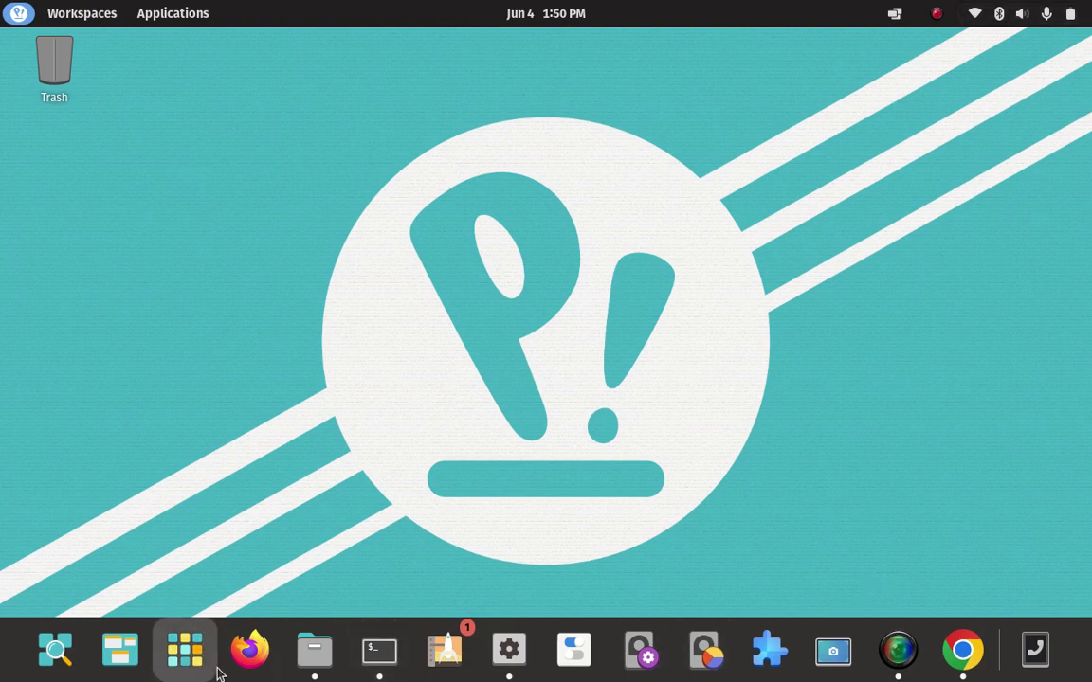
# - Bring Chrome back and show the 'pCloud :: File Manager' tab with its files list
pyautogui.click(963, 653)
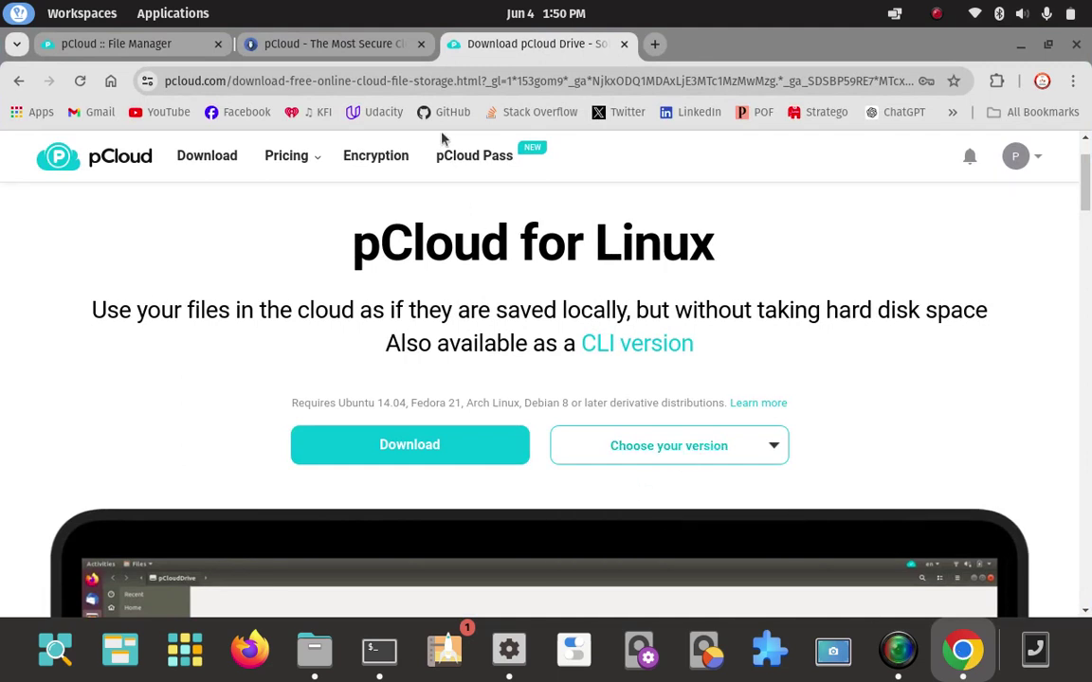
pyautogui.click(142, 44)
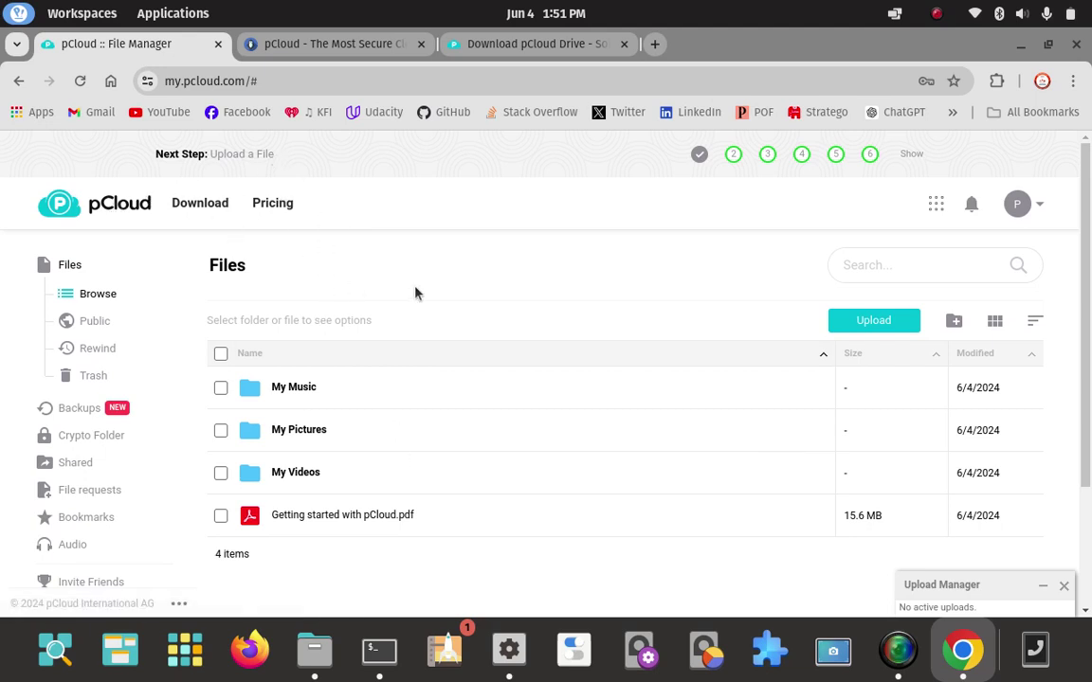
# - Switch between the pCloud tabs, ending on the Download pCloud Drive for Linux page
pyautogui.click(519, 45)
pyautogui.click(138, 45)
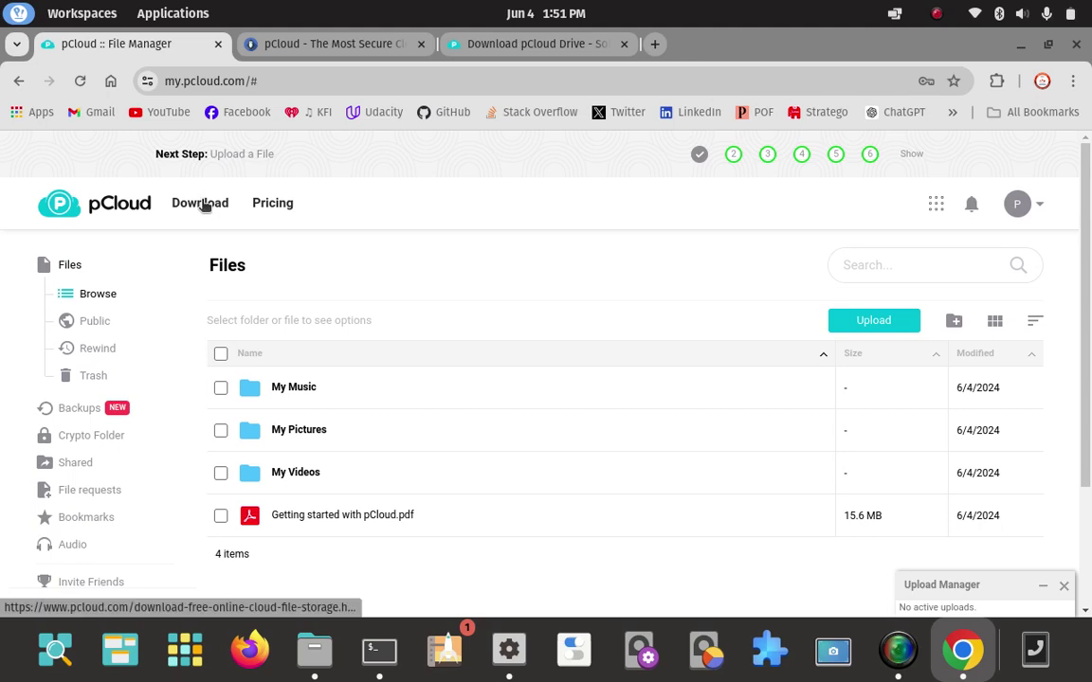
pyautogui.click(511, 52)
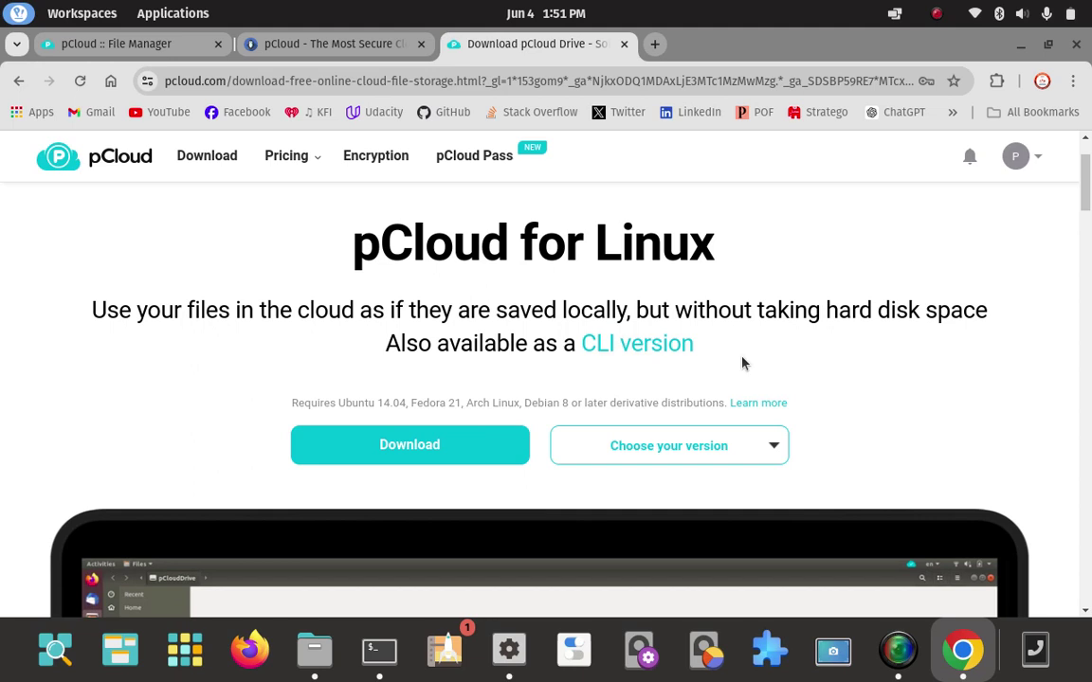
# - Download the Linux 64bit version of pCloud Drive from Choose your version
pyautogui.moveTo(617, 444)
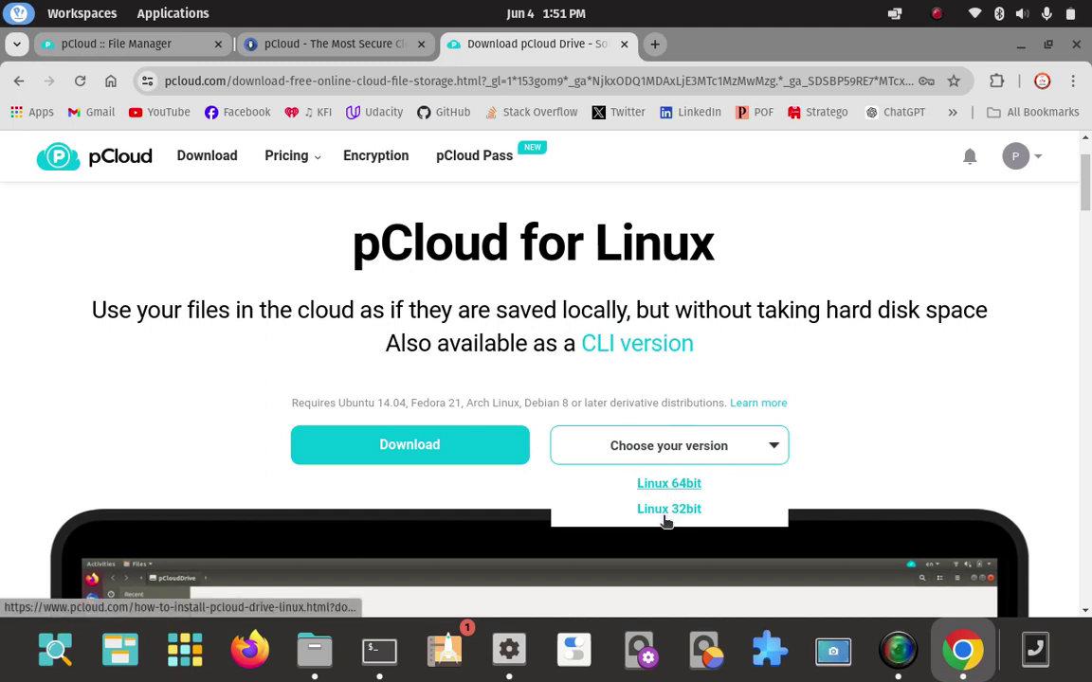
pyautogui.click(665, 485)
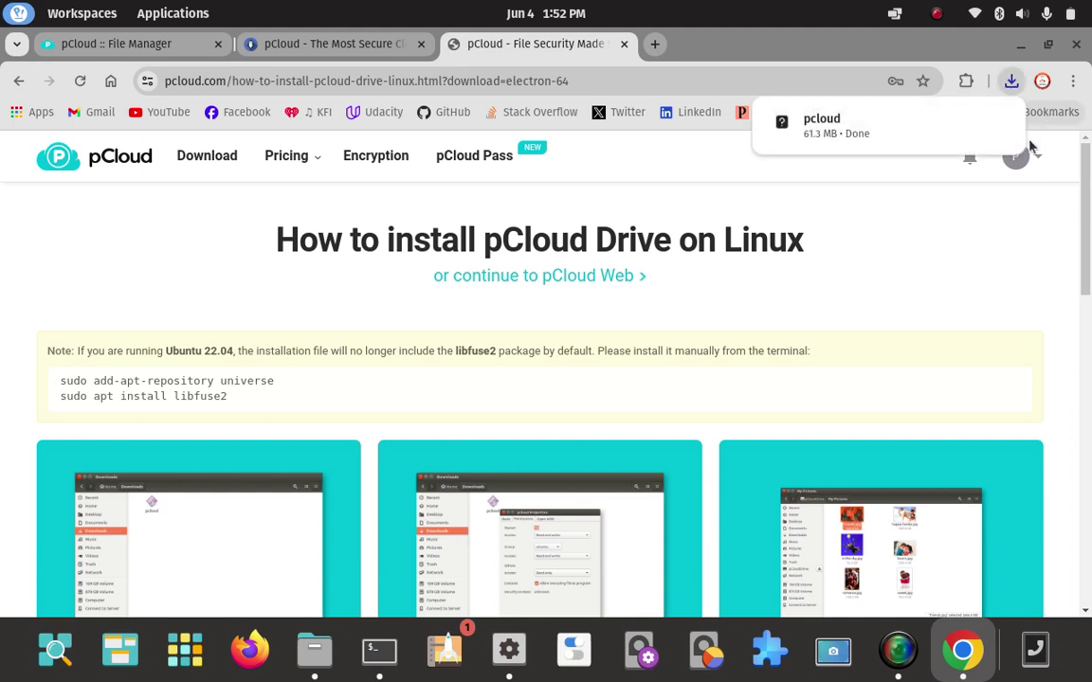
pyautogui.click(1011, 84)
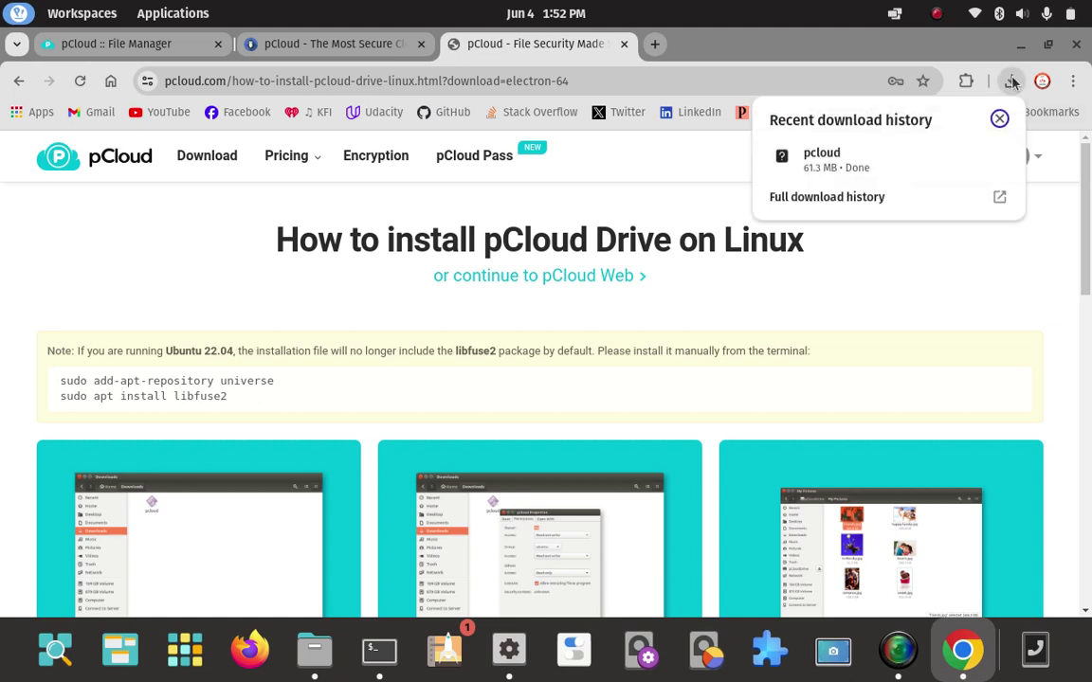
pyautogui.click(882, 198)
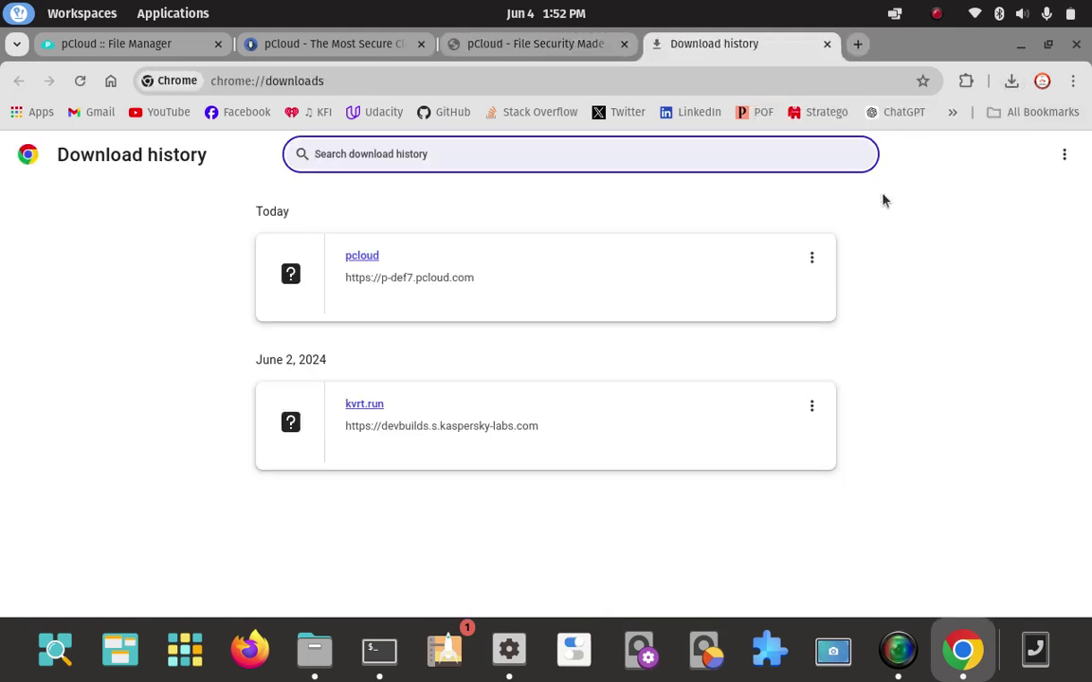
pyautogui.click(826, 44)
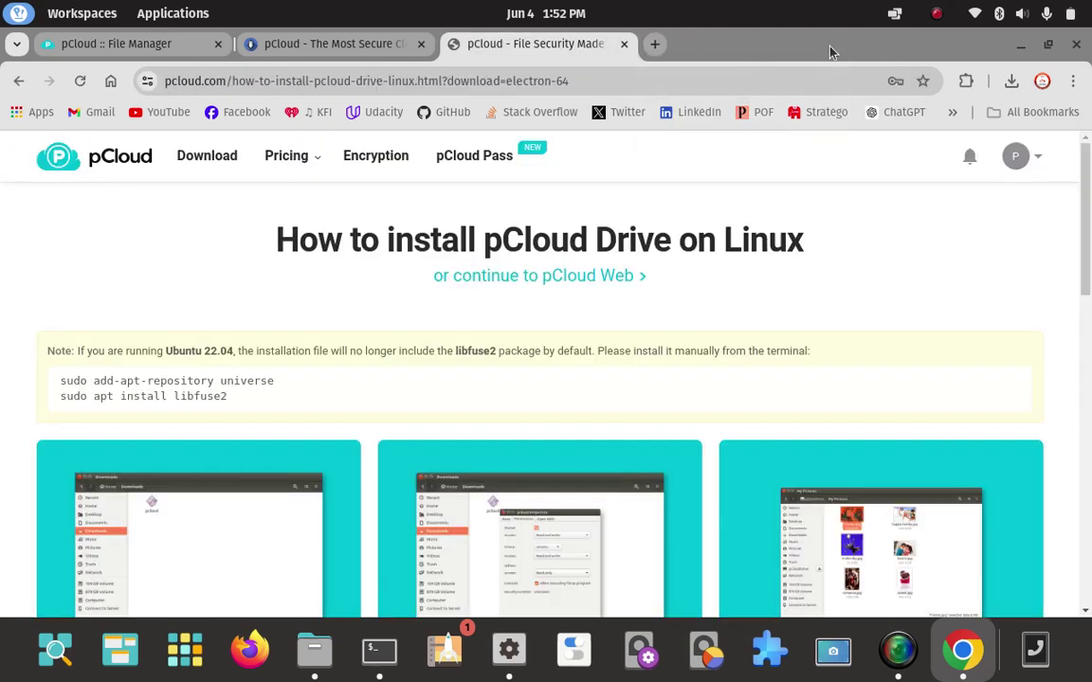
pyautogui.scroll(-5, 1002, 231)
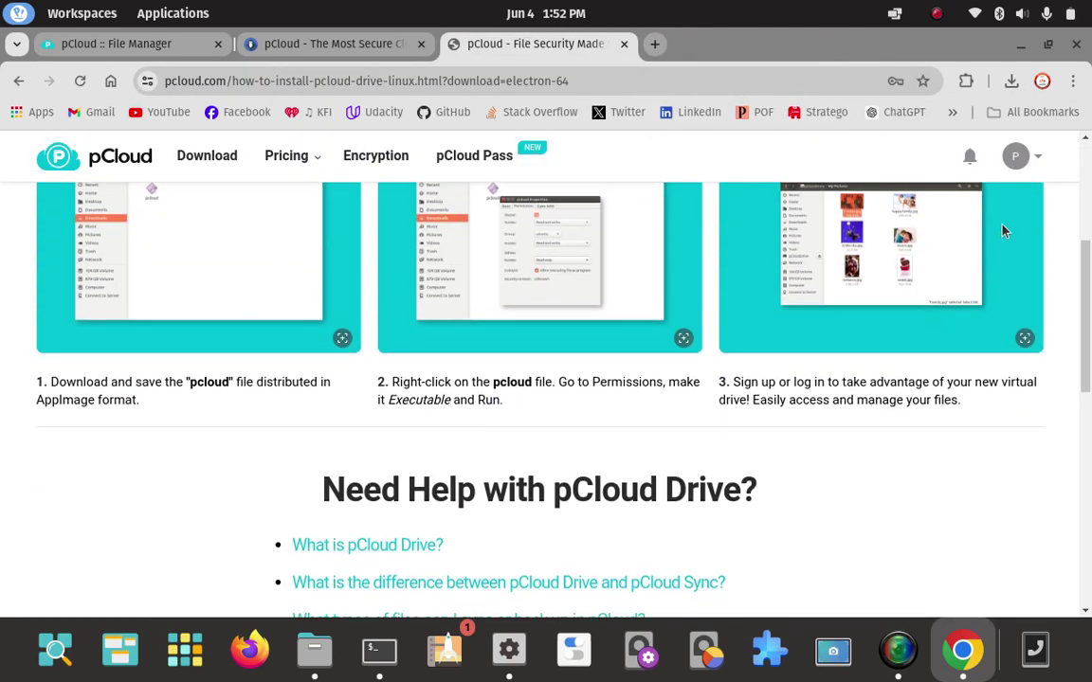
pyautogui.scroll(-1, 1003, 231)
pyautogui.scroll(-1, 982, 317)
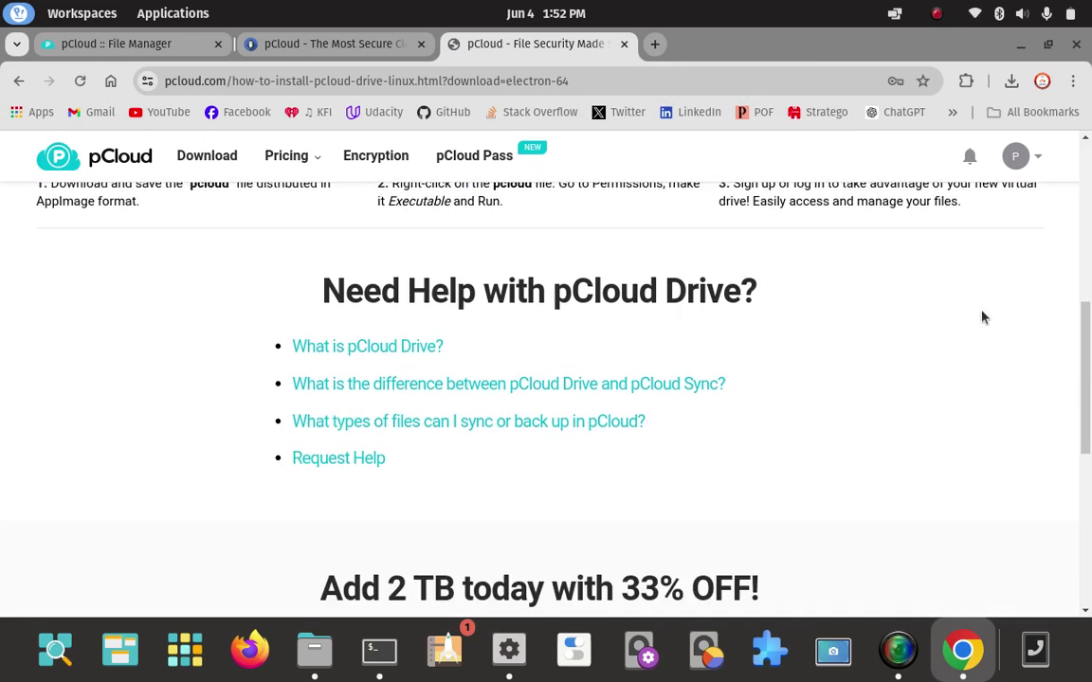
pyautogui.scroll(-2, 982, 316)
pyautogui.scroll(5, 982, 317)
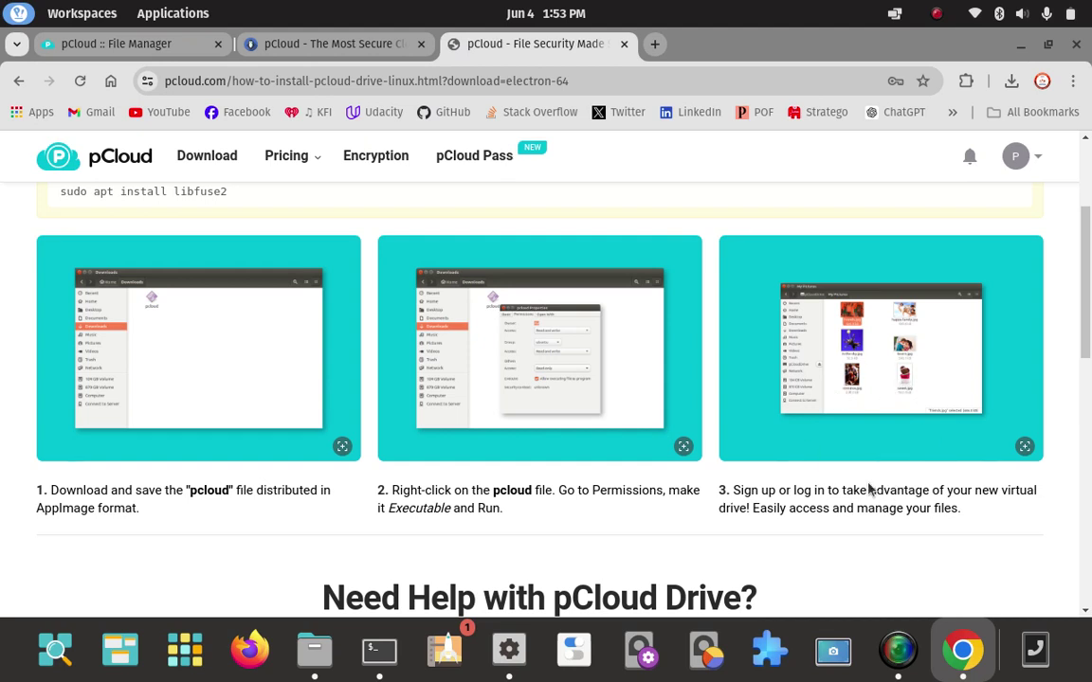
# - Minimize the browser and browse the Utilities, System, Office and Library Home app folders
pyautogui.click(1021, 45)
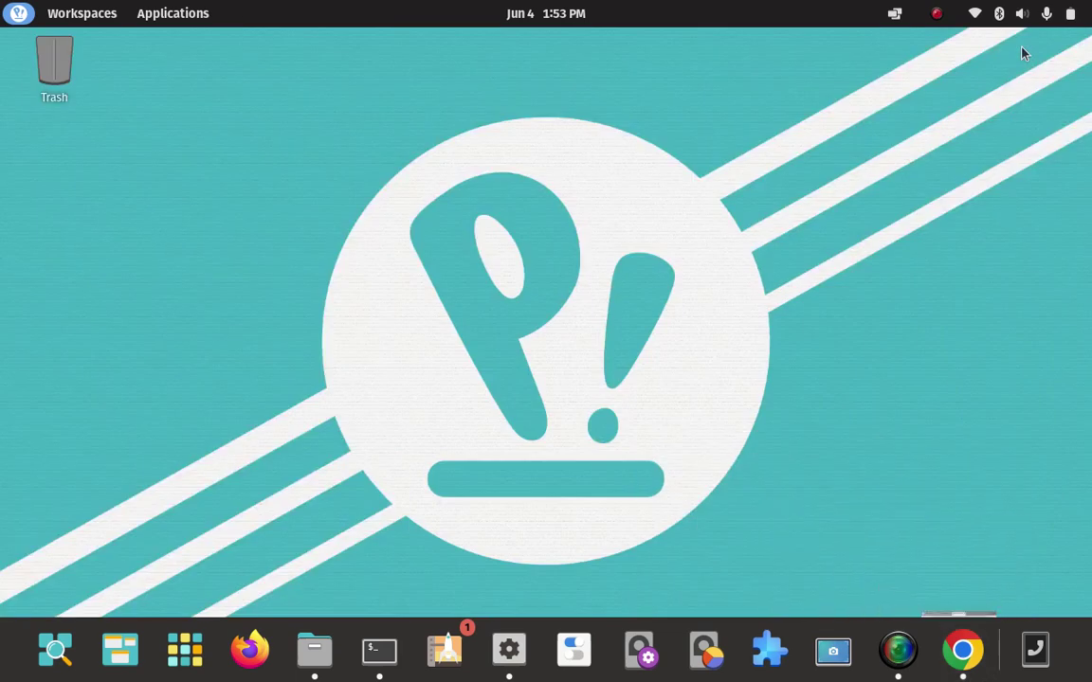
pyautogui.click(189, 651)
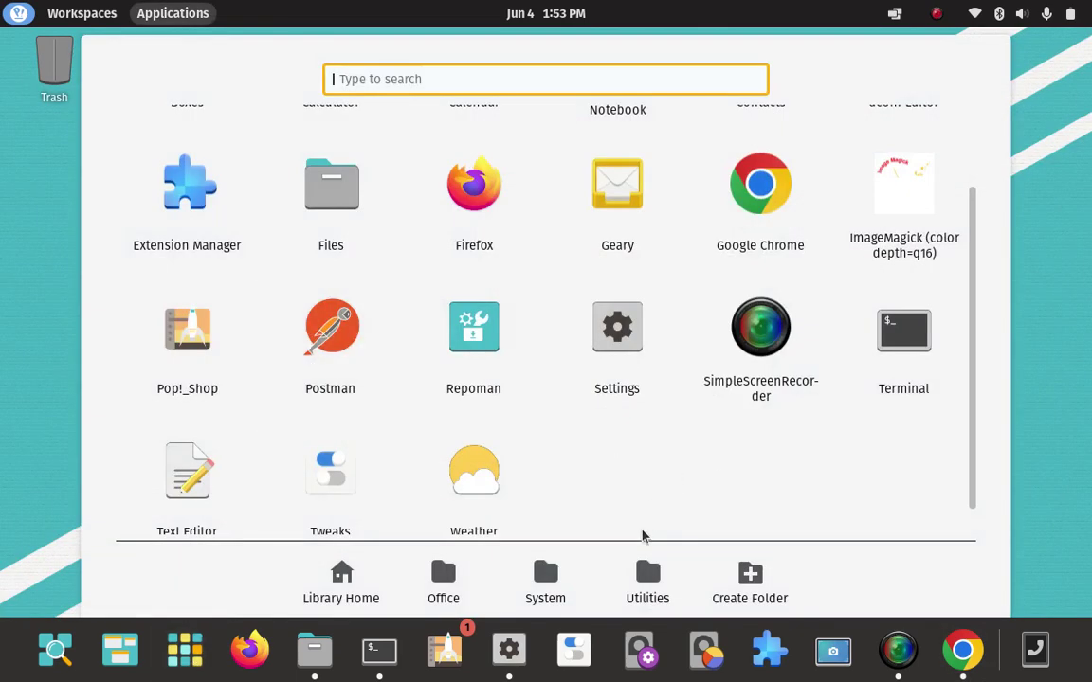
pyautogui.click(642, 571)
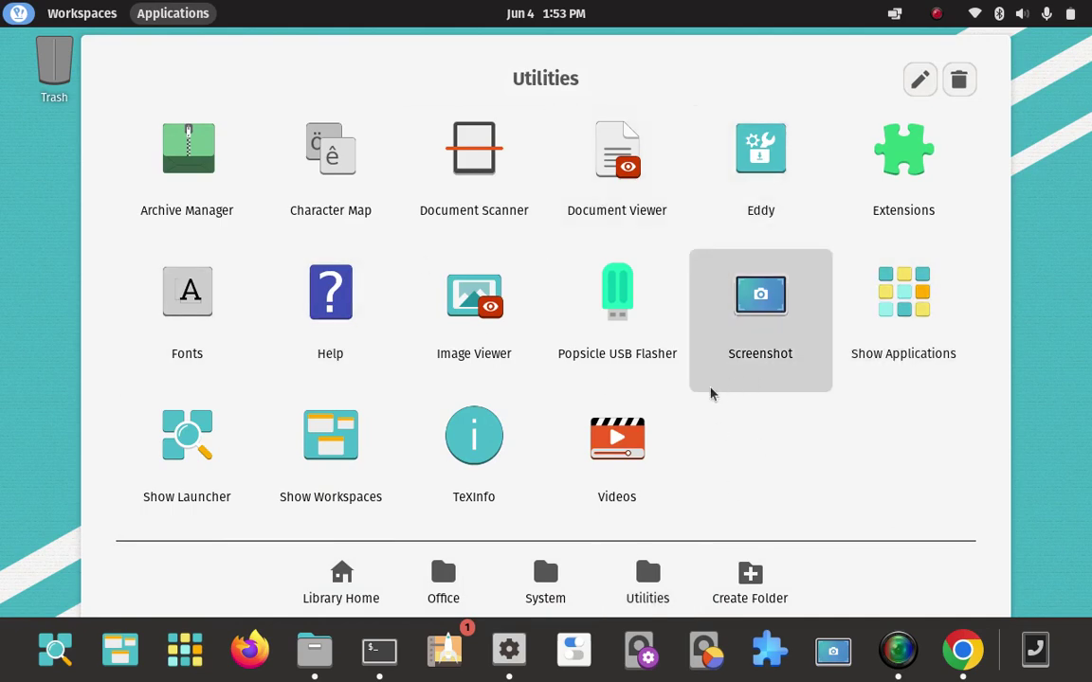
pyautogui.click(558, 587)
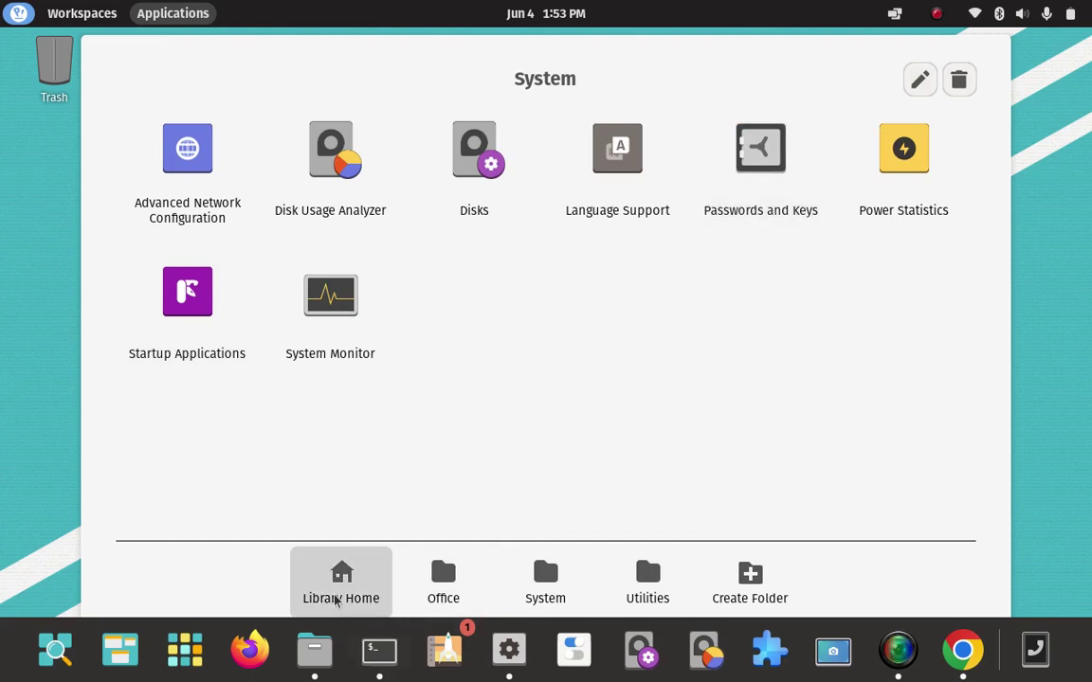
pyautogui.click(458, 588)
pyautogui.click(343, 596)
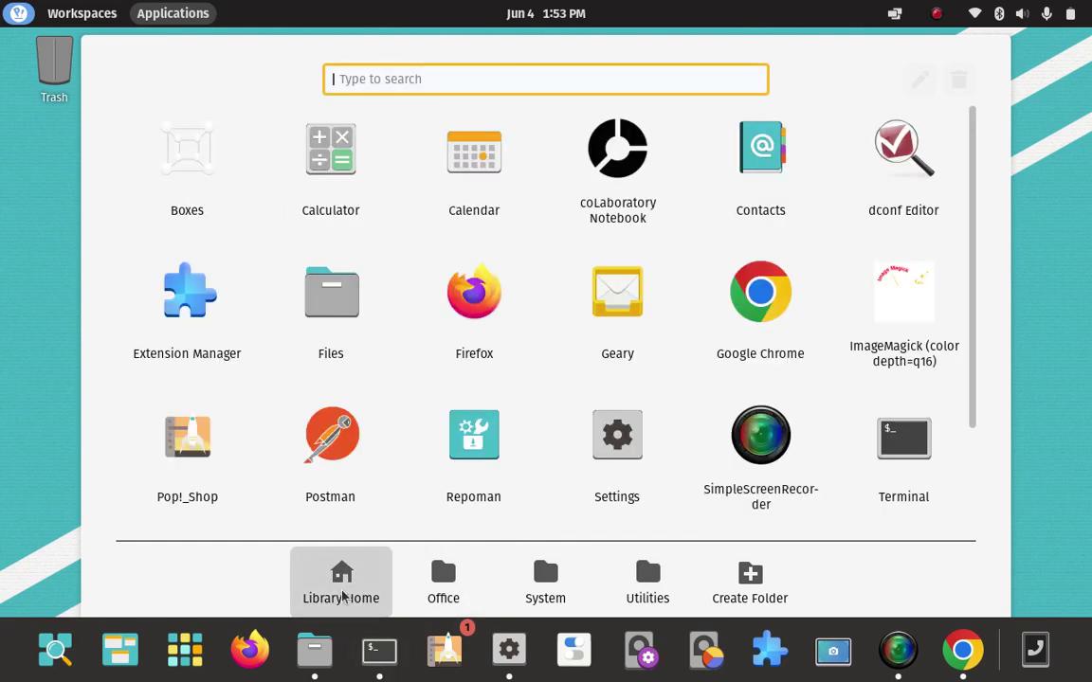
# - Scroll through the installed apps, close the library and open Files on Downloads
pyautogui.scroll(-3, 730, 417)
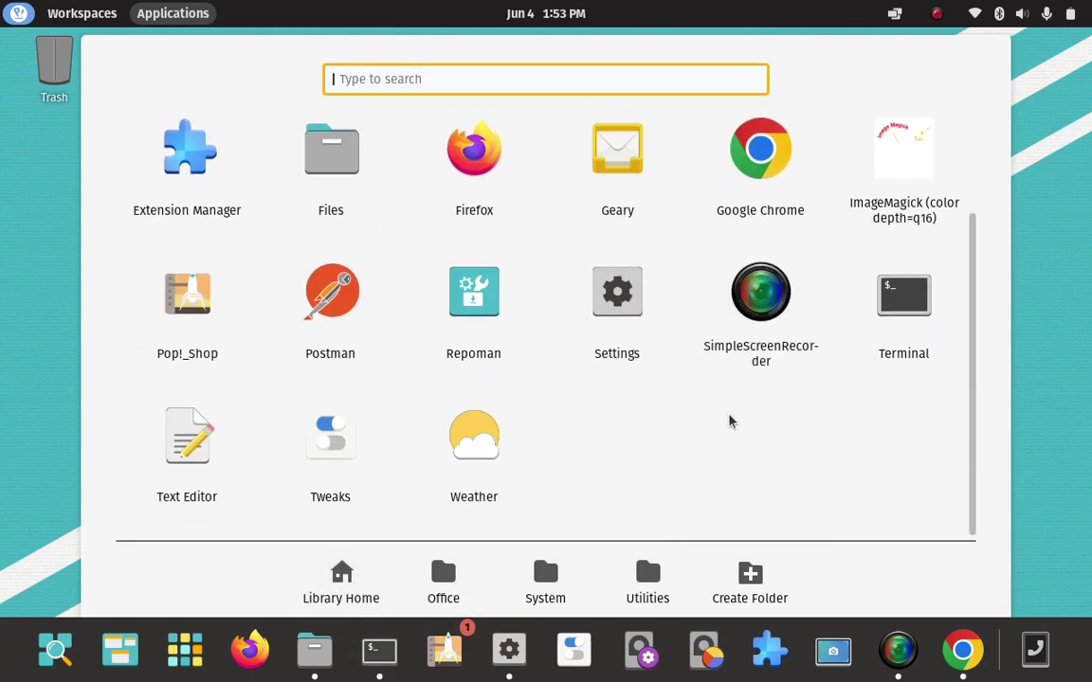
pyautogui.scroll(1, 745, 451)
pyautogui.scroll(2, 745, 451)
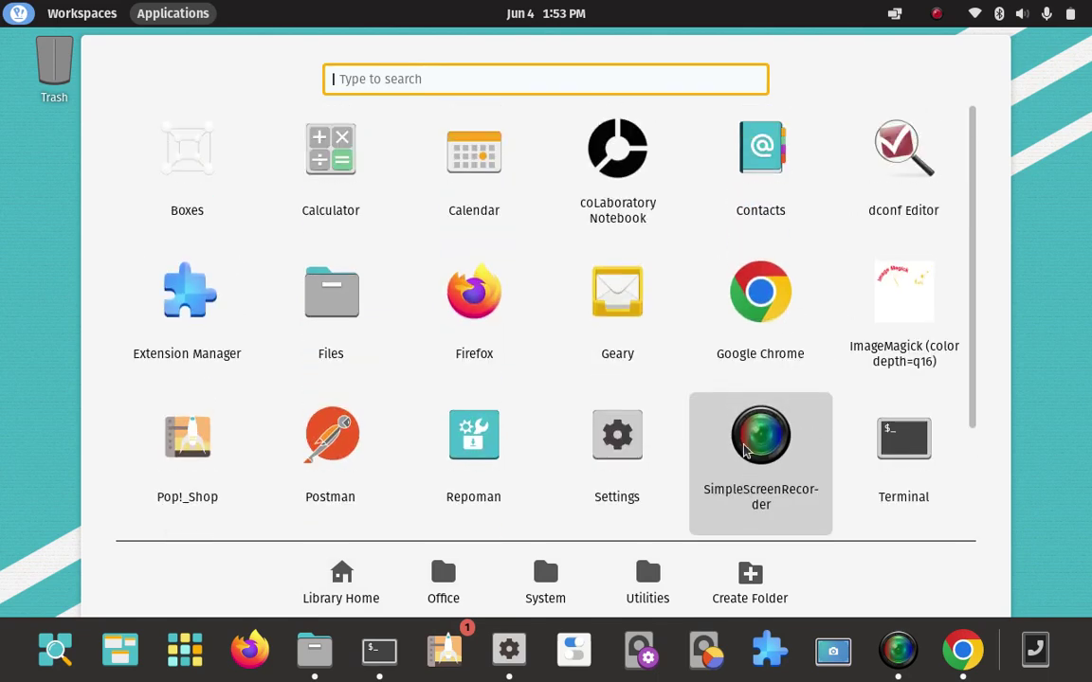
pyautogui.click(52, 299)
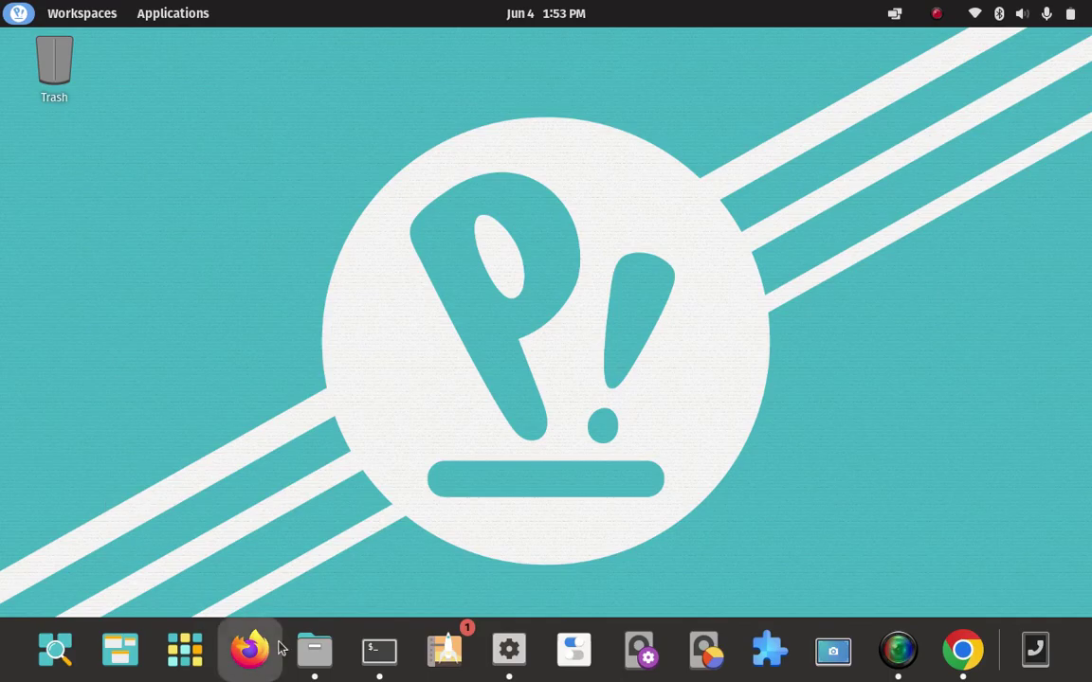
pyautogui.click(313, 650)
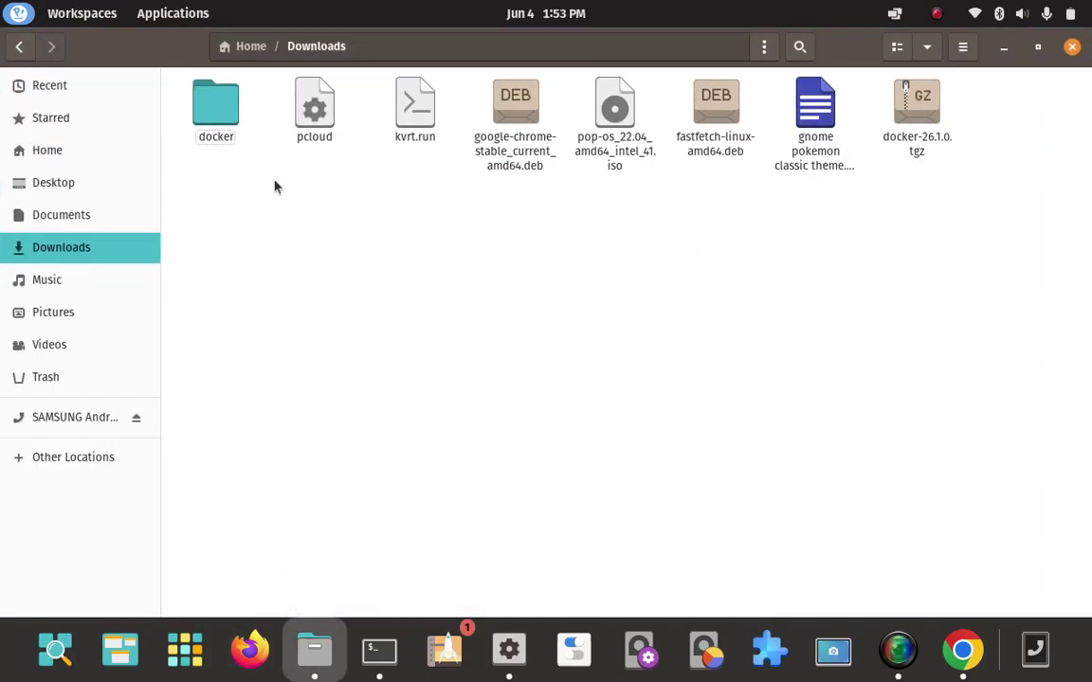
# - Select the downloaded pcloud file in Downloads, then bring the terminal back
pyautogui.click(320, 123)
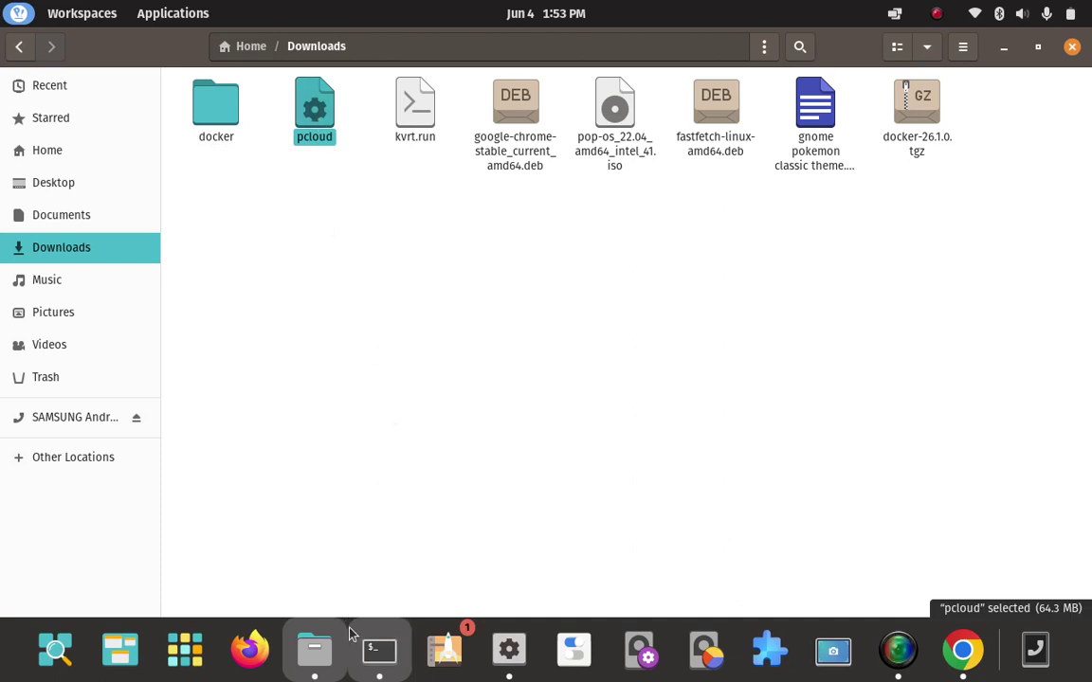
pyautogui.click(381, 653)
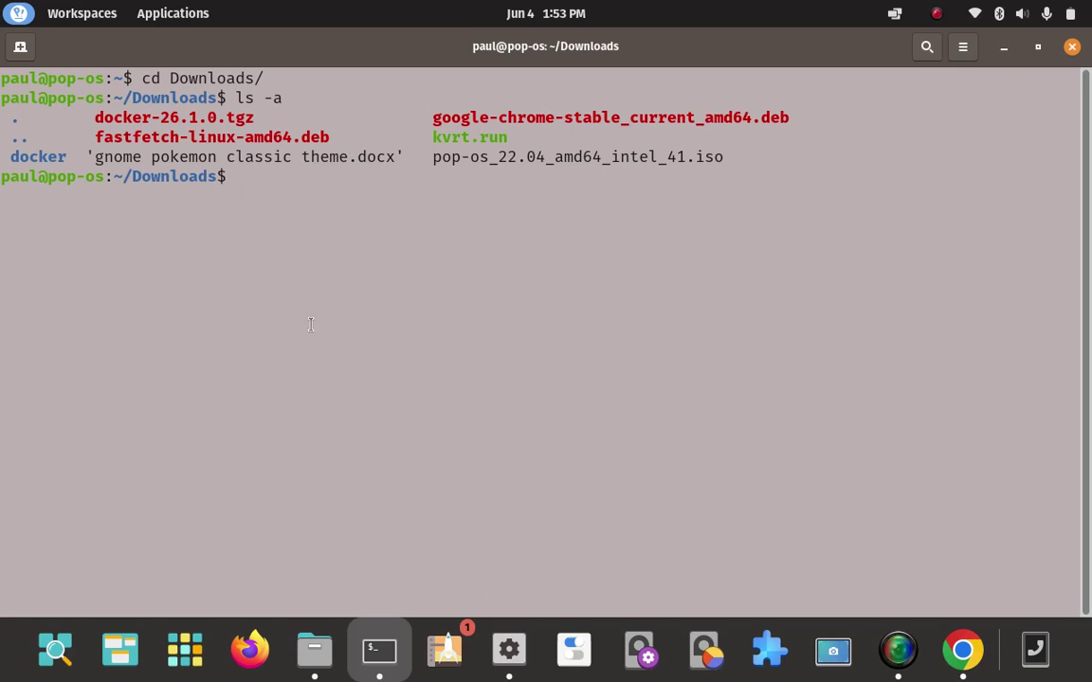
# - Run ls -a and file pcloud, confirming it is an ELF 64-bit executable
pyautogui.write('ls -a')
pyautogui.press('Return')
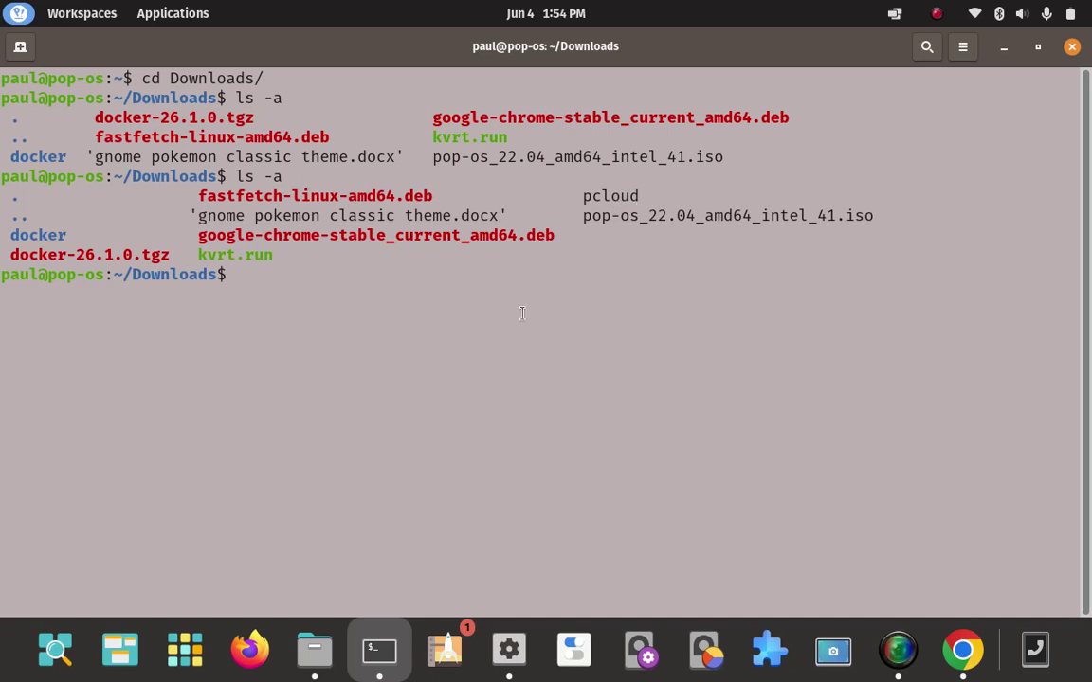
pyautogui.write('file')
pyautogui.write('pc')
pyautogui.press('Tab')
pyautogui.press('Return')
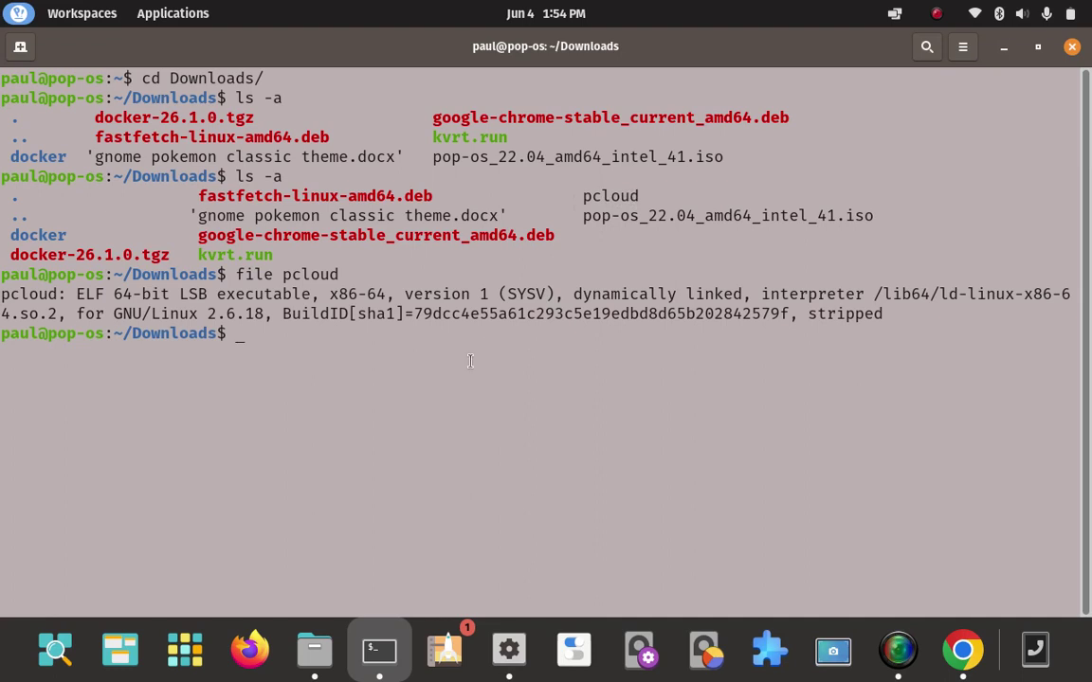
# - Recall clear from the command history to empty the terminal screen
pyautogui.press('Up')
pyautogui.press('Up')
pyautogui.press('Up')
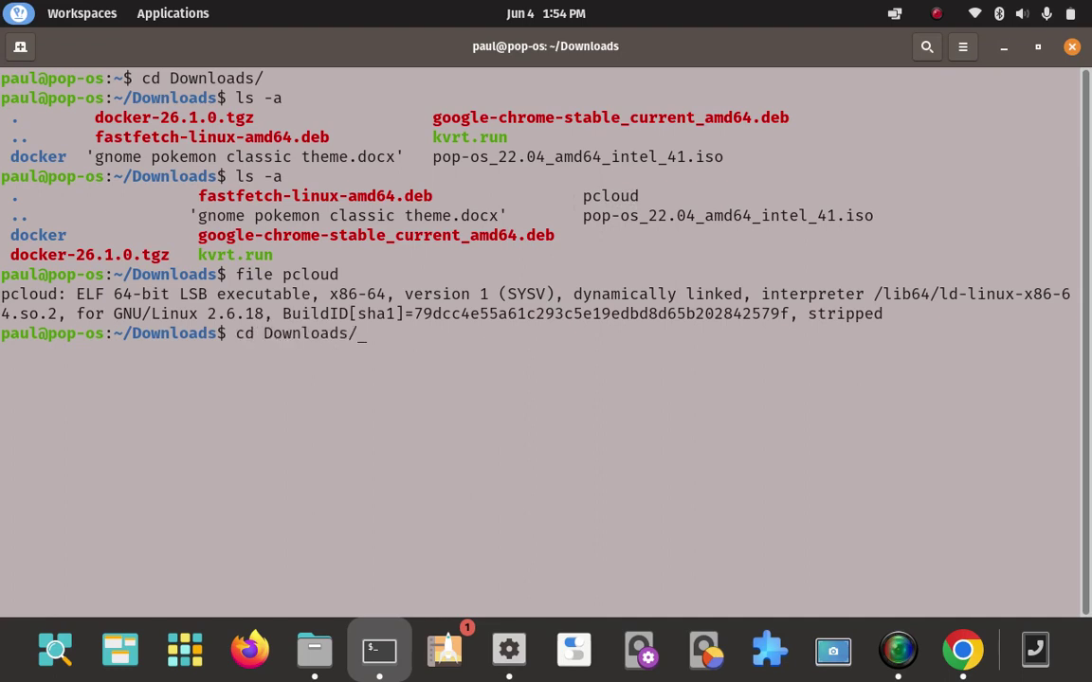
pyautogui.press('Up')
pyautogui.press('Return')
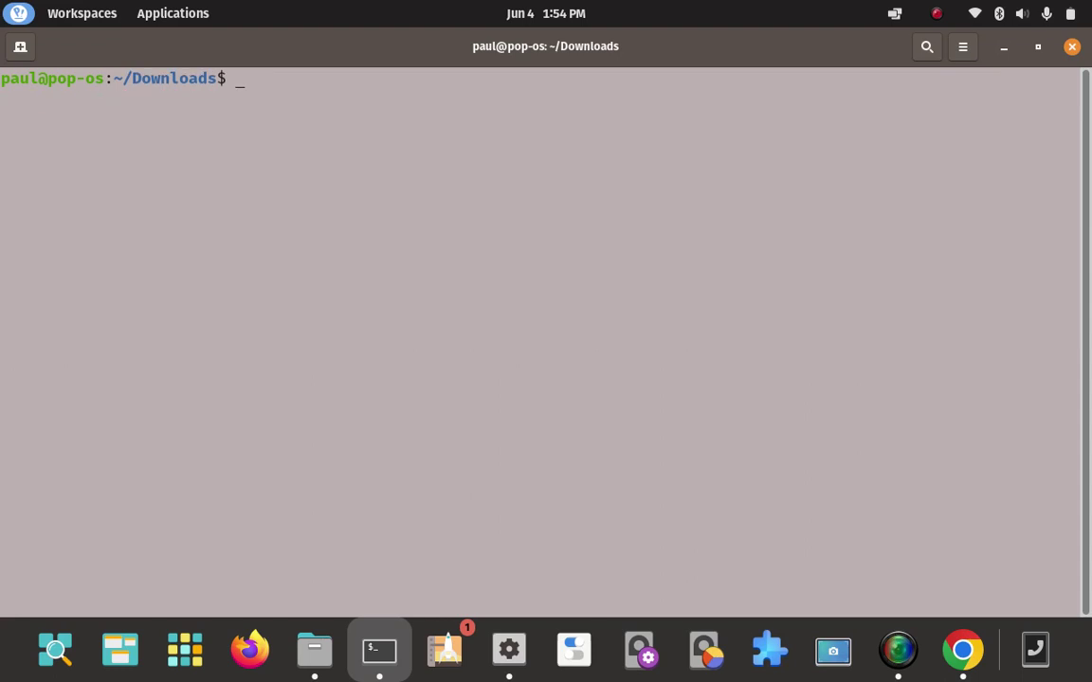
# - Tick 'Allow executing file as program' in pcloud's Properties Permissions tab and close it
pyautogui.click(314, 650)
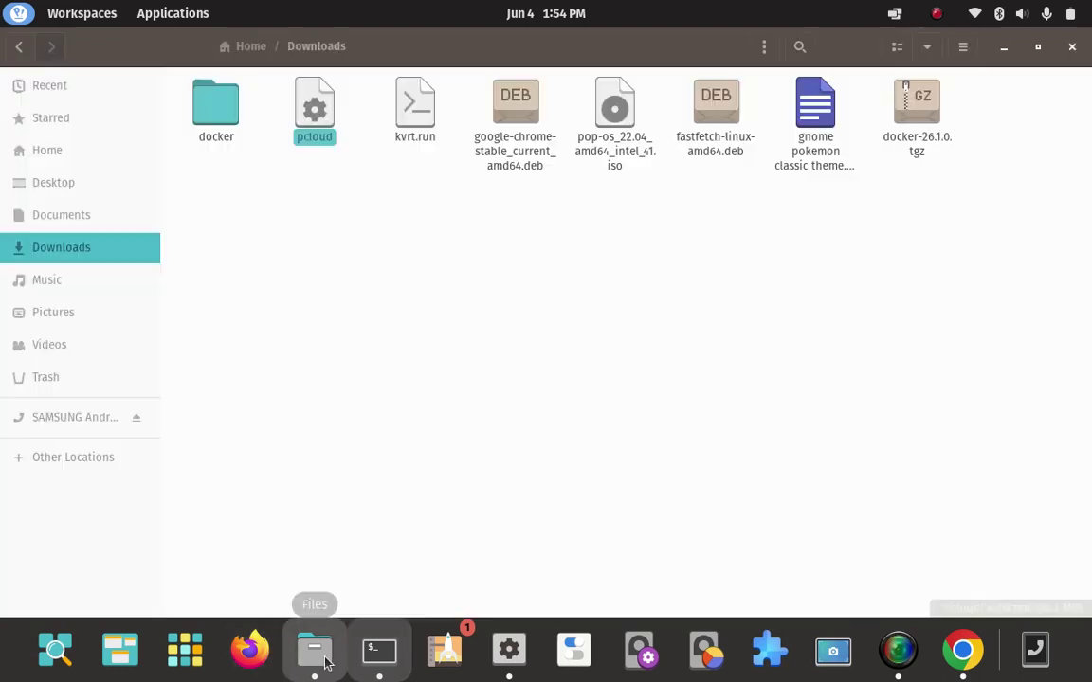
pyautogui.rightClick(315, 113)
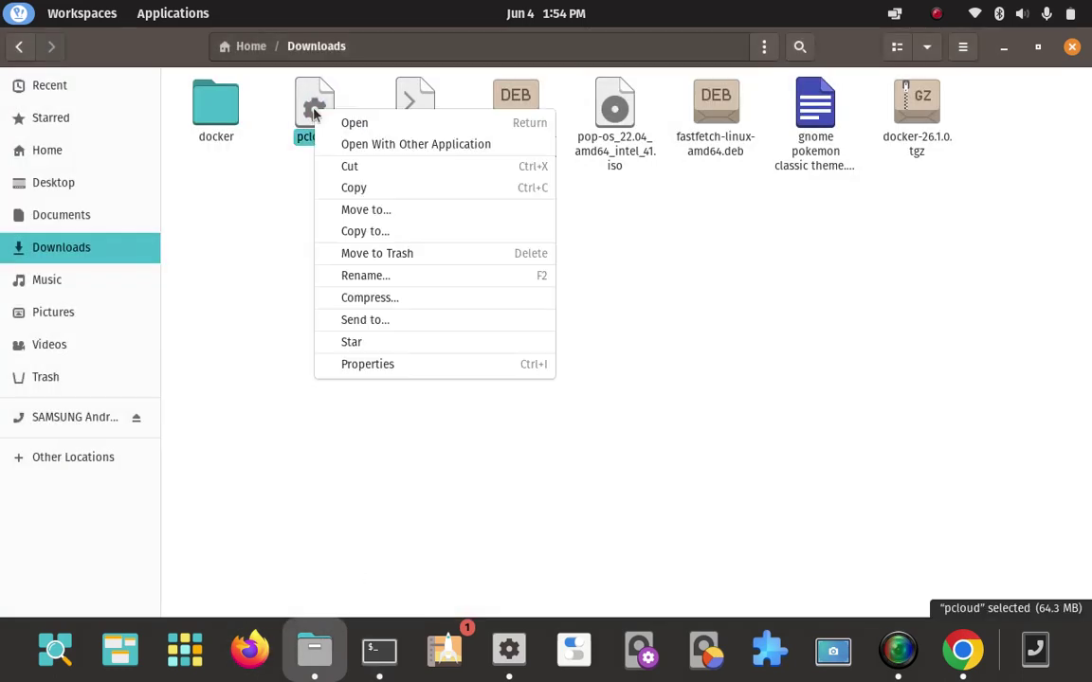
pyautogui.click(406, 370)
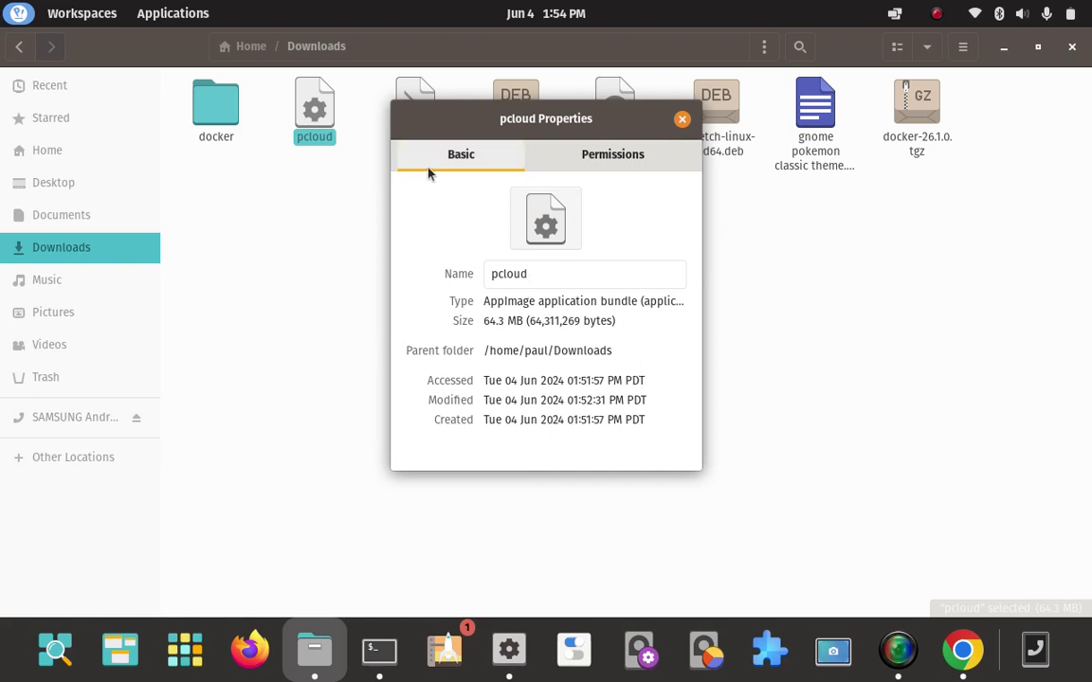
pyautogui.click(614, 159)
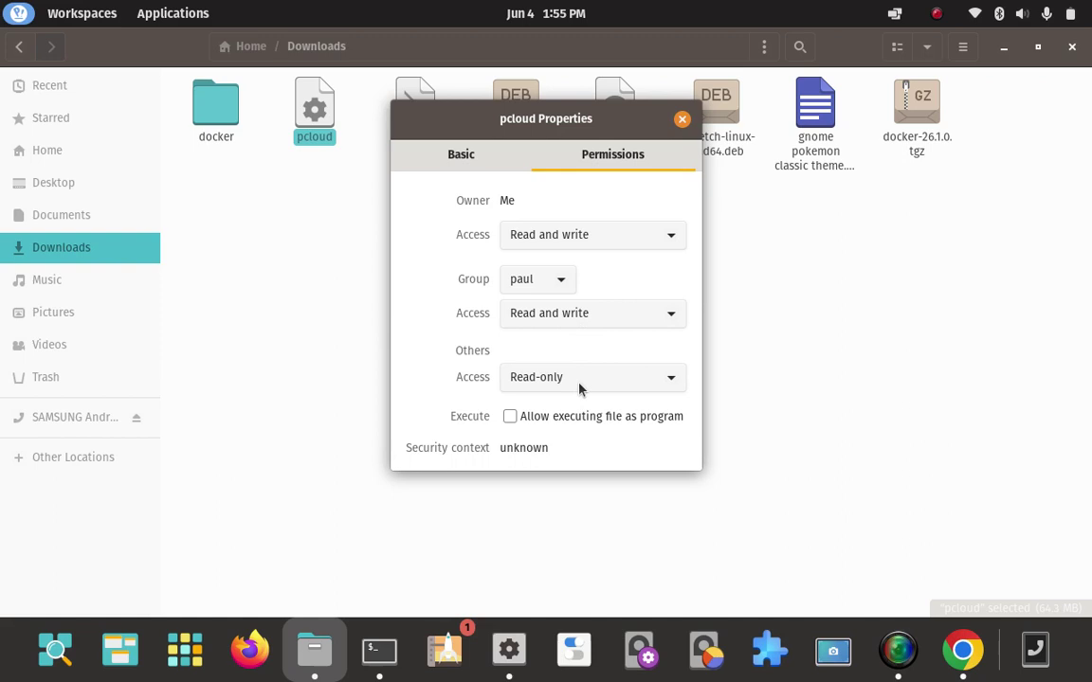
pyautogui.click(510, 417)
pyautogui.click(683, 120)
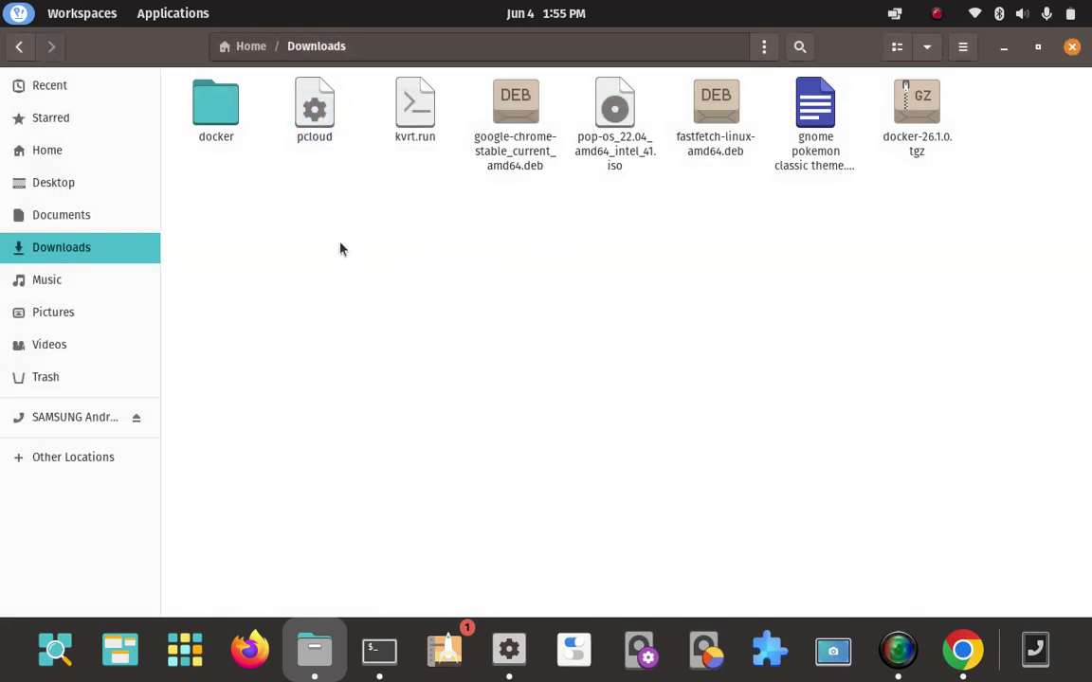
# - Run pcloud to reach its Welcome sign-in screen, quit it with Yes, and return to Files
pyautogui.click(321, 118)
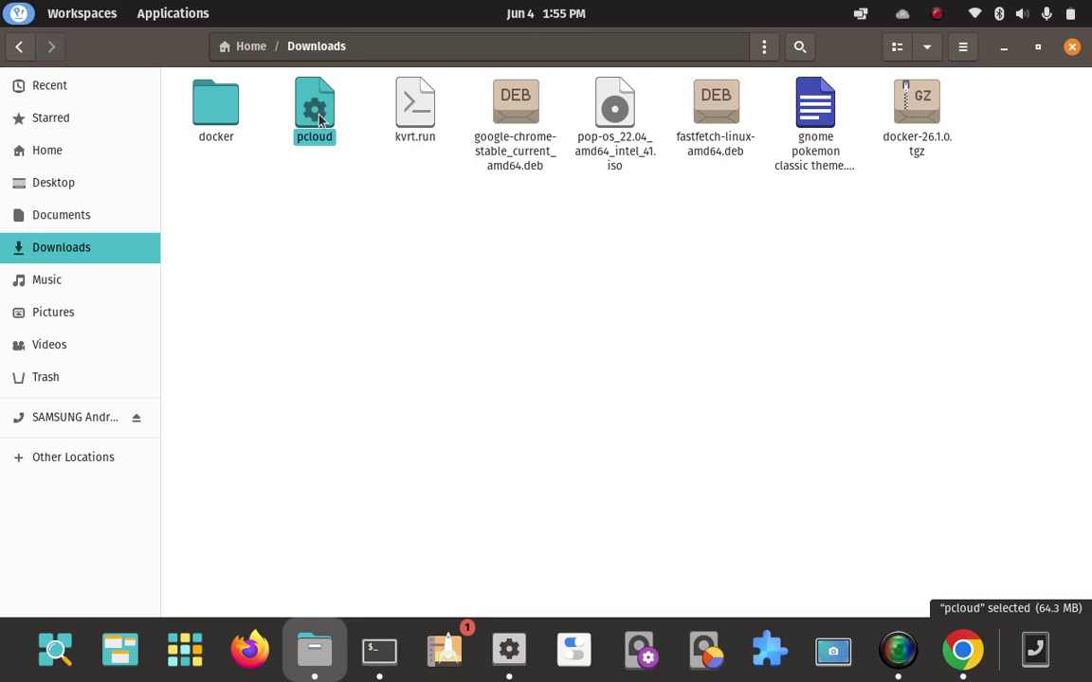
pyautogui.click(1003, 47)
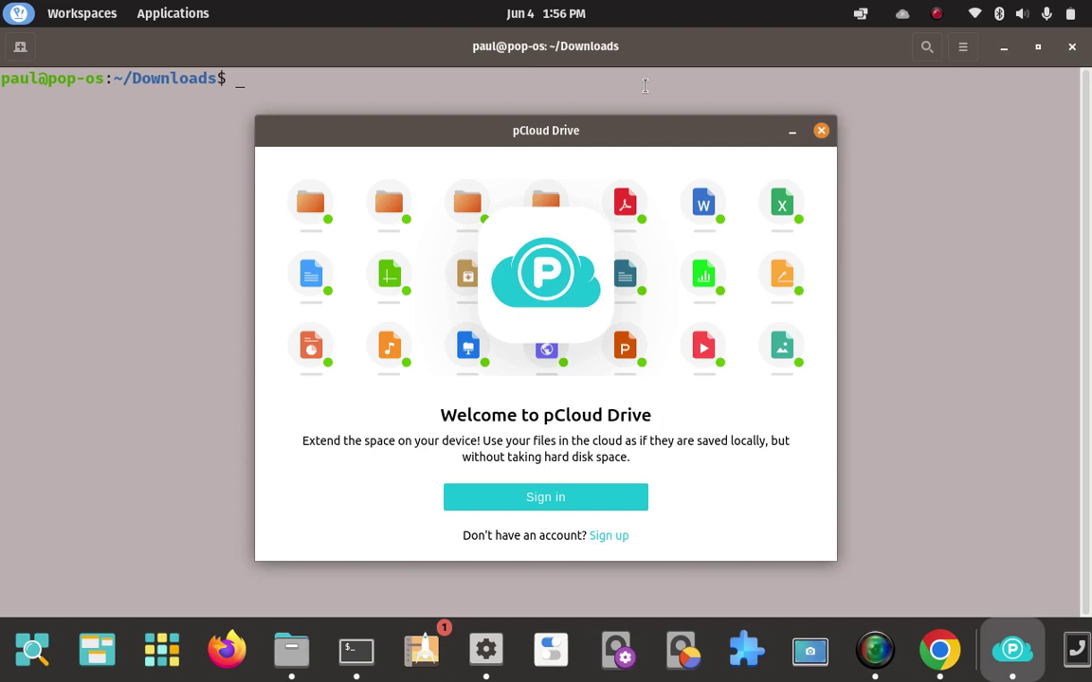
pyautogui.click(821, 131)
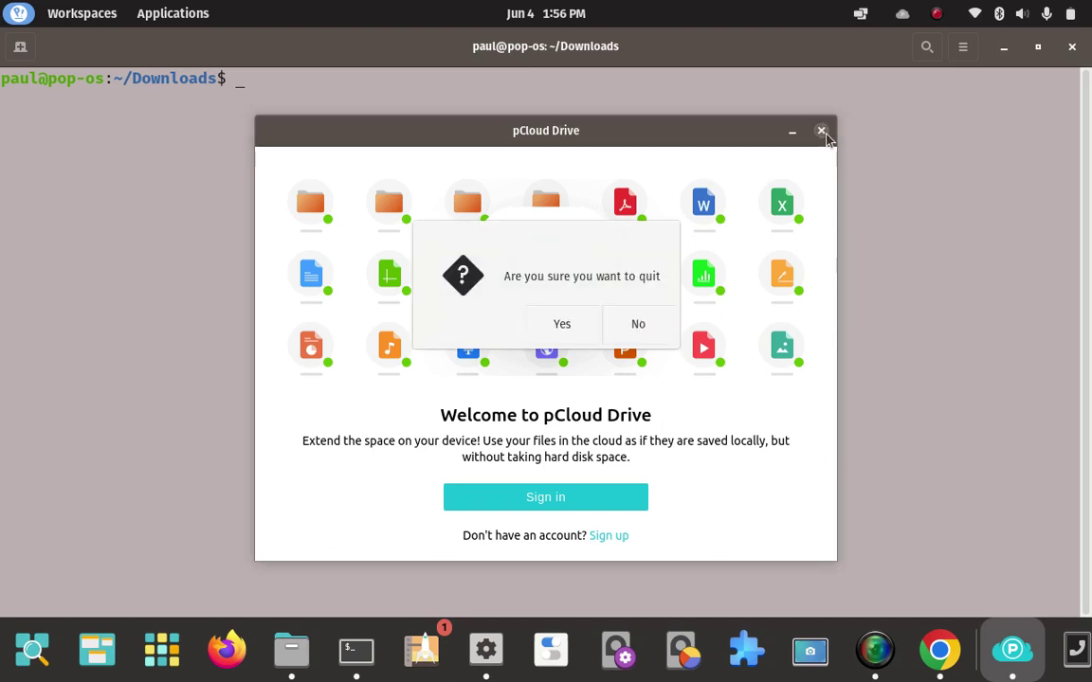
pyautogui.click(565, 324)
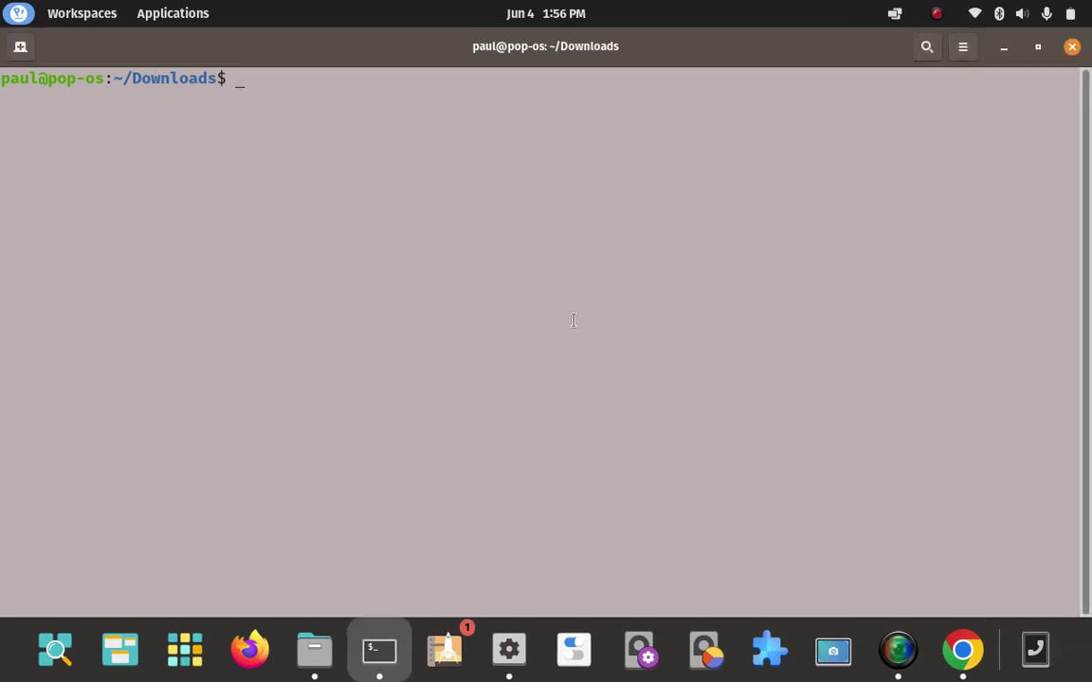
pyautogui.click(316, 652)
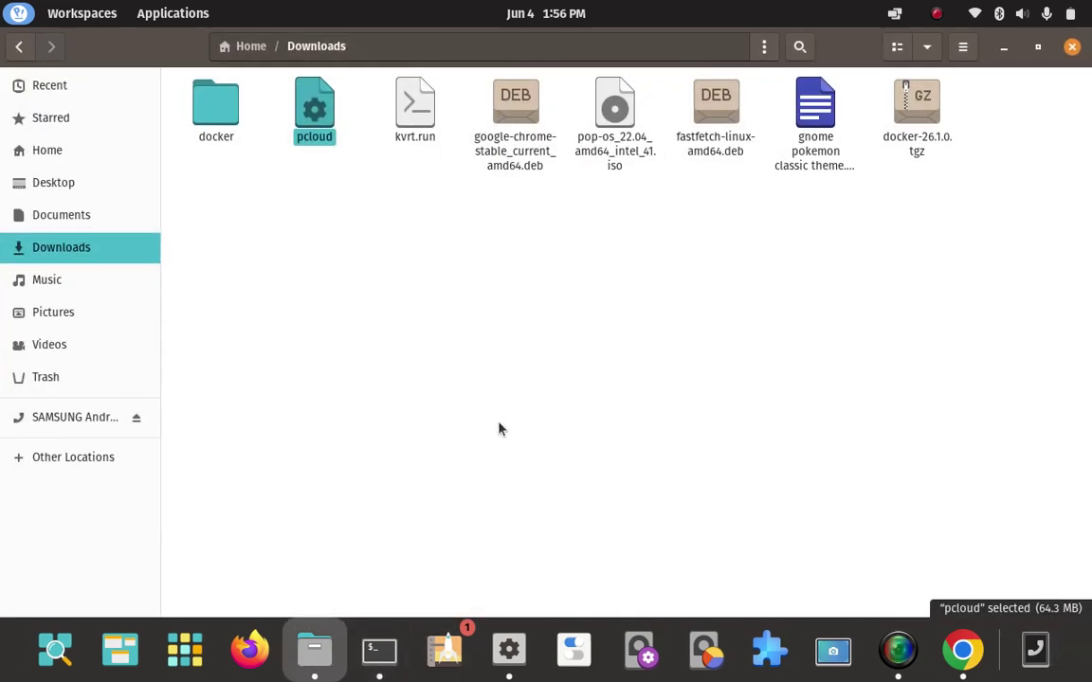
# - Copy the pcloud file in Files
pyautogui.click(475, 275)
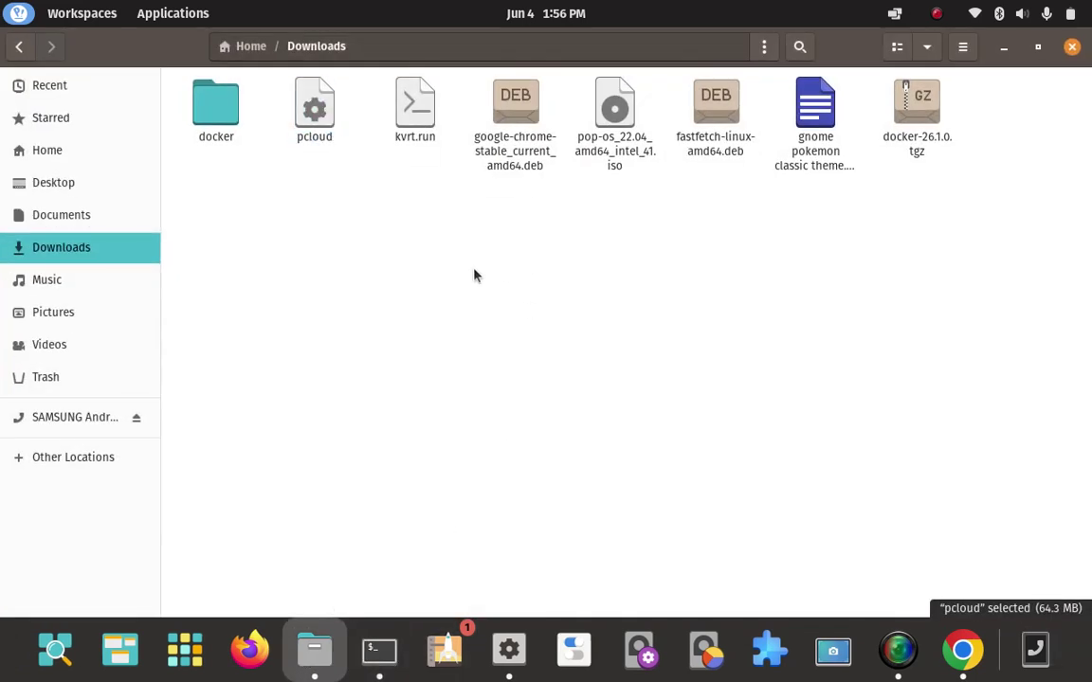
pyautogui.rightClick(318, 114)
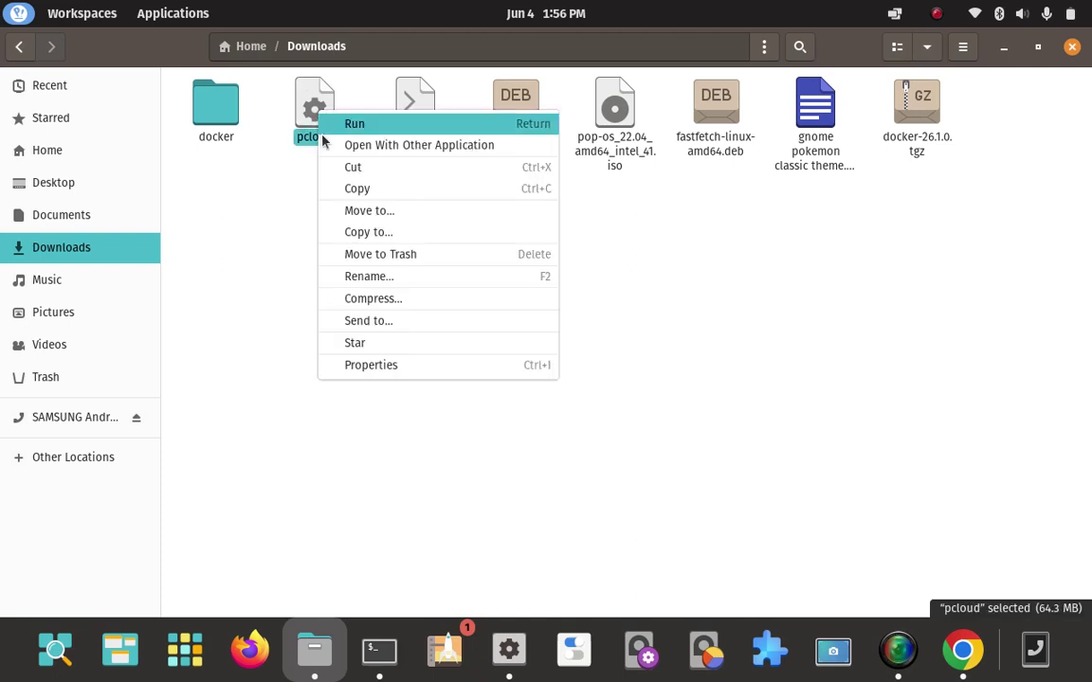
pyautogui.click(389, 196)
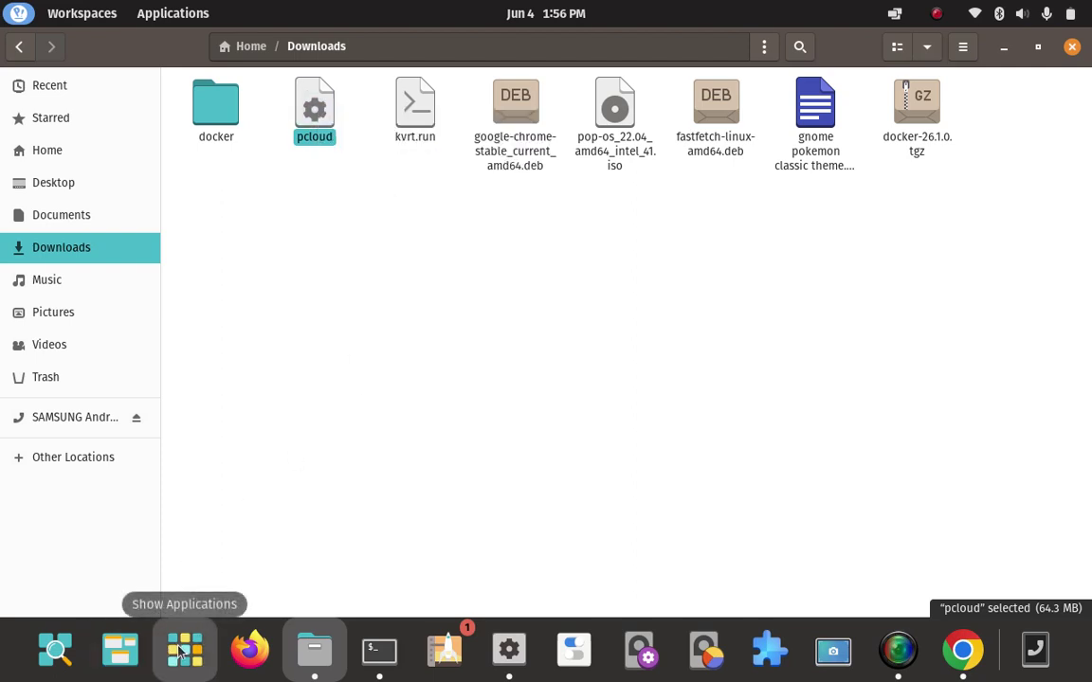
# - Check that pcloud appears among the installed applications, then return to the terminal
pyautogui.click(182, 648)
pyautogui.scroll(-1, 602, 483)
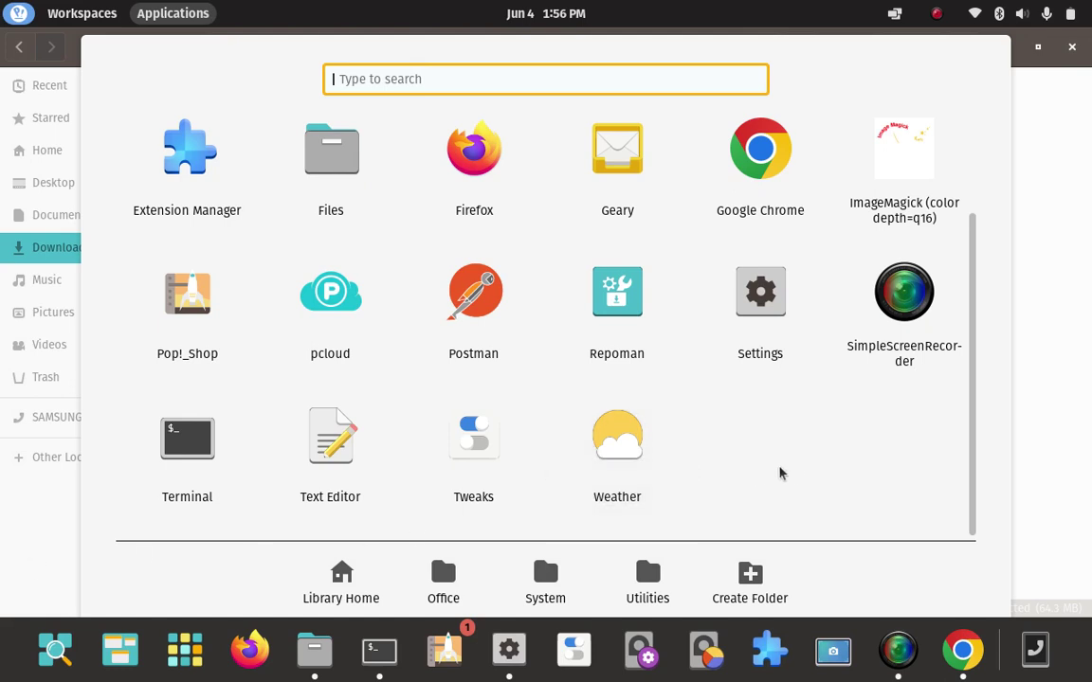
pyautogui.click(49, 573)
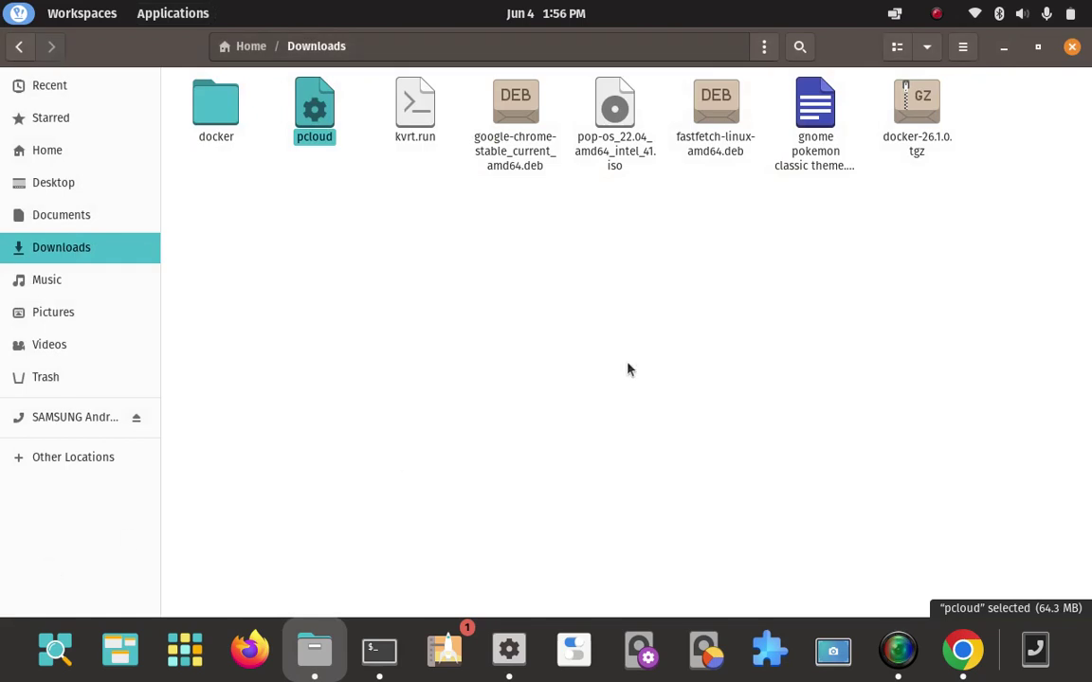
pyautogui.click(573, 377)
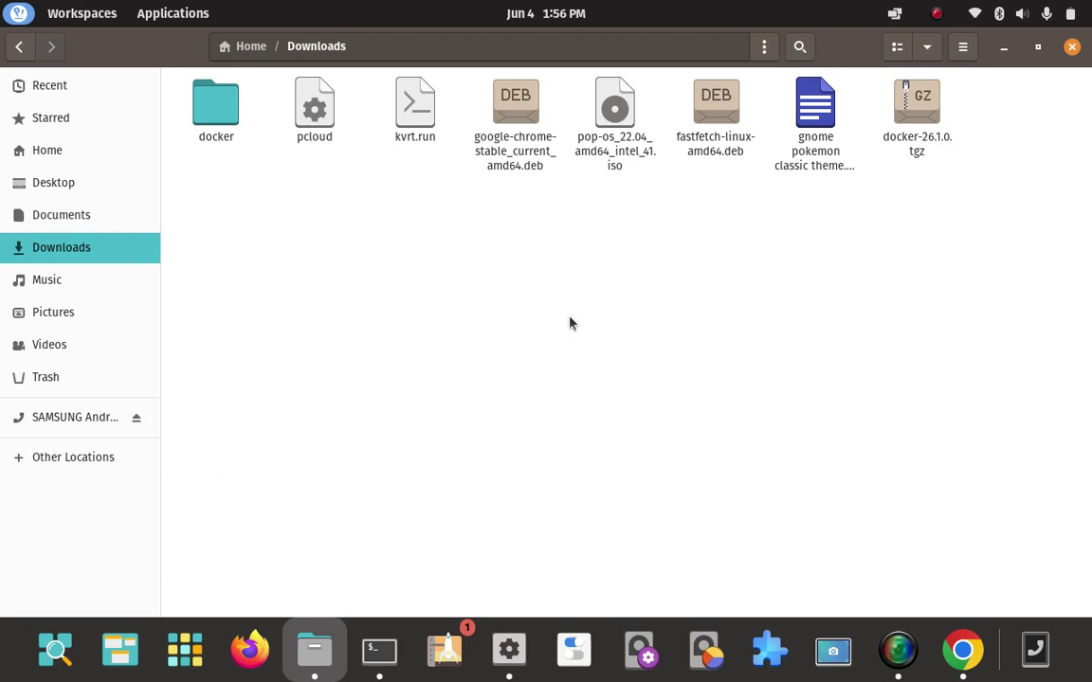
pyautogui.click(380, 654)
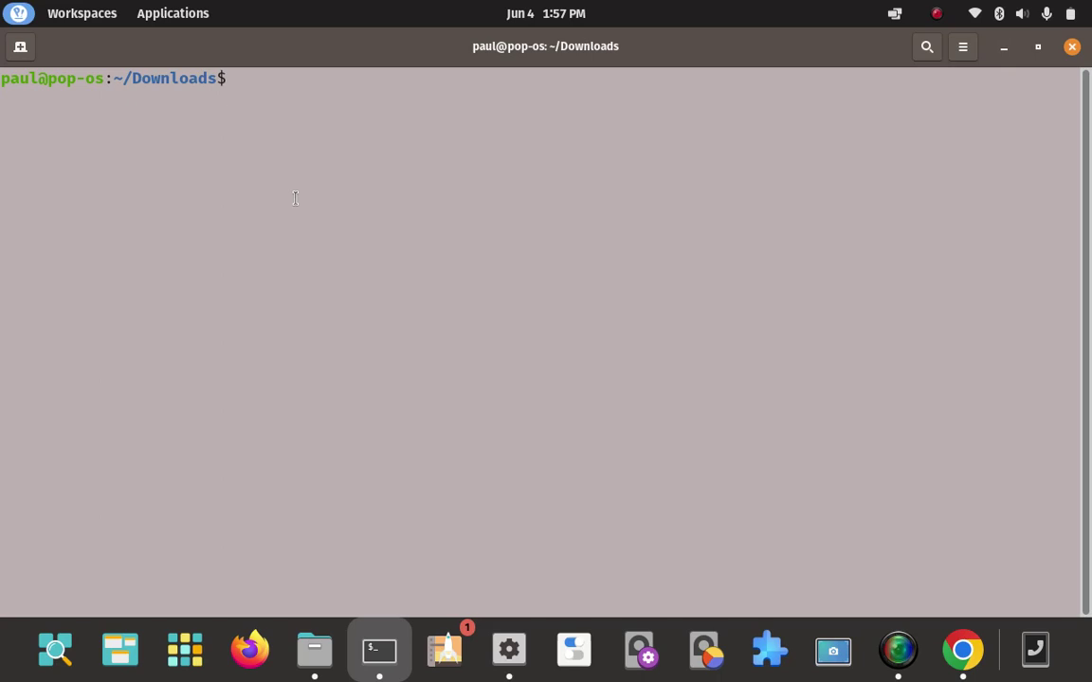
# - Return to the home folder and clear the terminal screen
pyautogui.write('cd')
pyautogui.press('Return')
pyautogui.write('clear')
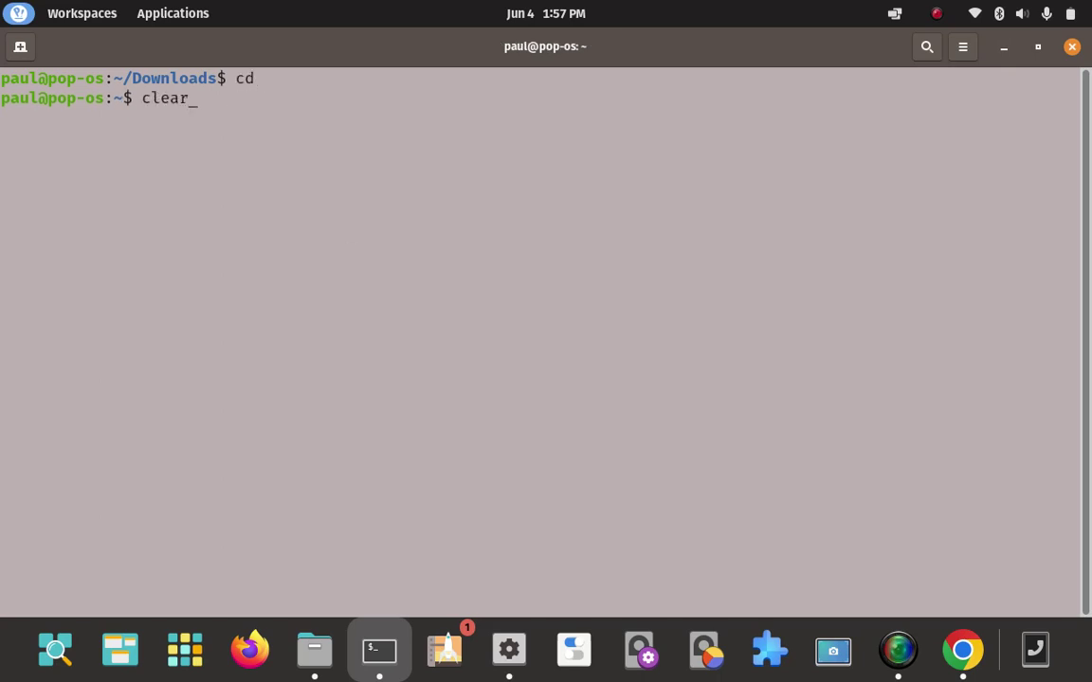
pyautogui.press('Return')
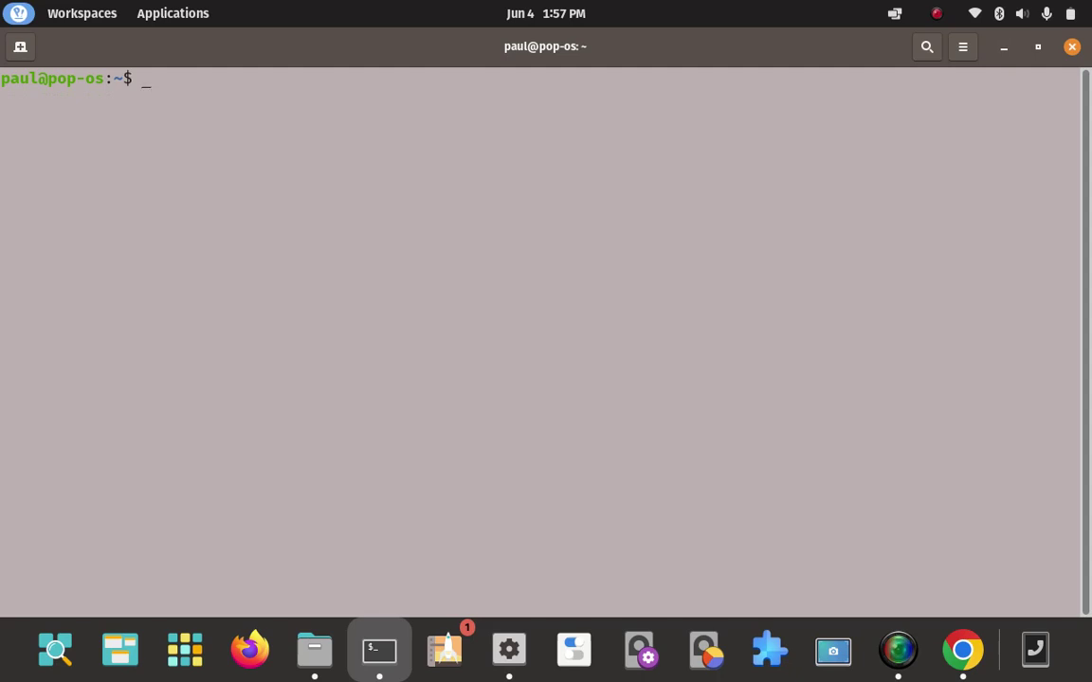
# - Print the PATH search directories with echo $PATH
pyautogui.write('ech')
pyautogui.write('o $PATH')
pyautogui.press('Return')
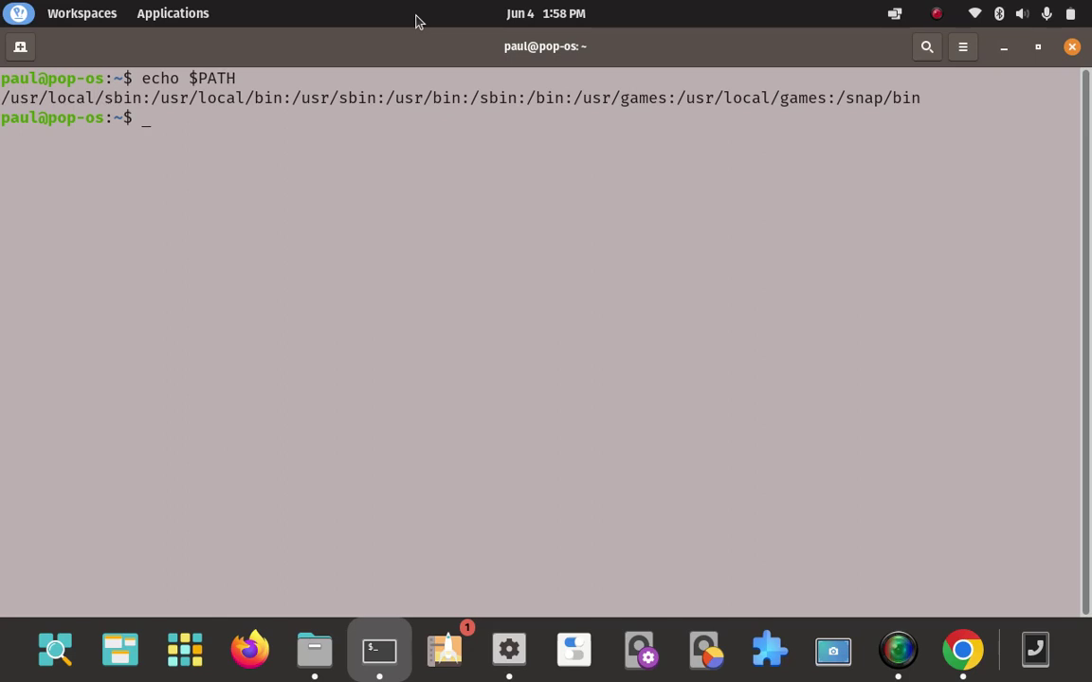
# - Clear the screen again and confirm the home directory with pwd
pyautogui.write('cla')
pyautogui.press('BackSpace')
pyautogui.write('a')
pyautogui.press('BackSpace')
pyautogui.write('ear')
pyautogui.press('Return')
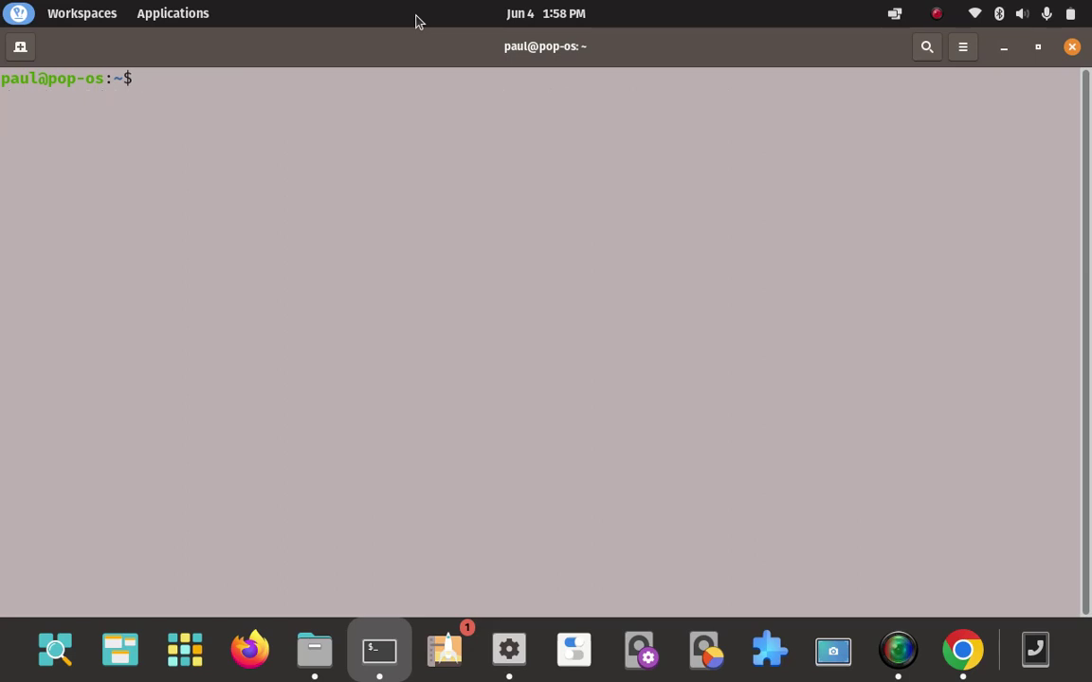
pyautogui.write('pwd')
pyautogui.press('Return')
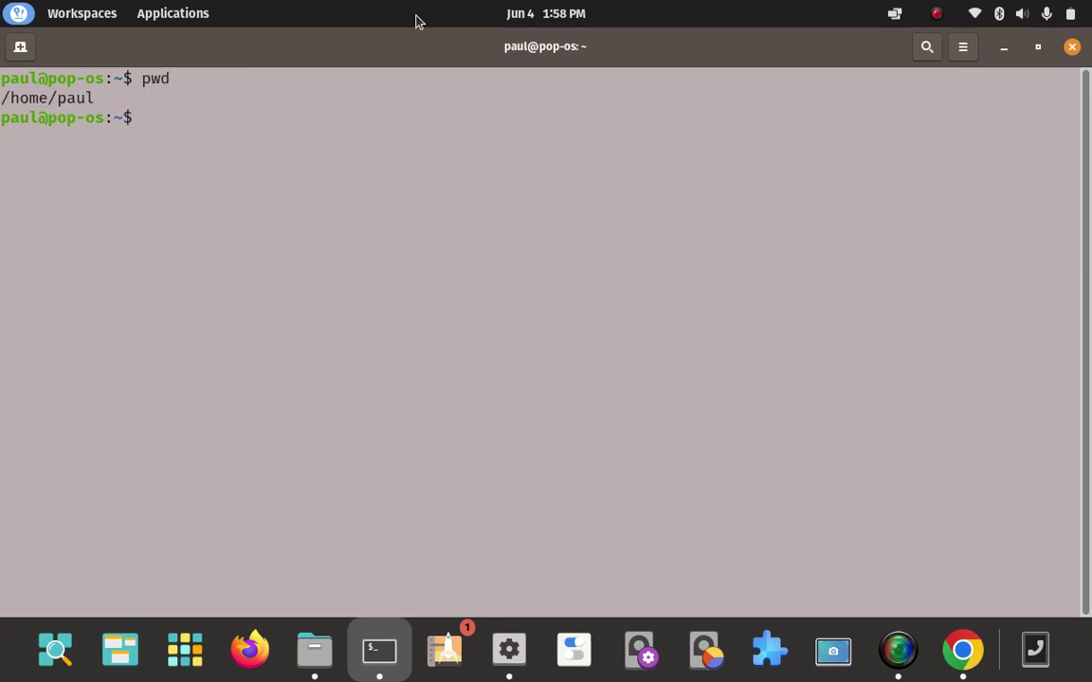
# - Go into Downloads, list all its files with ls -a, and clear the screen
pyautogui.write('cd Dow')
pyautogui.press('Tab')
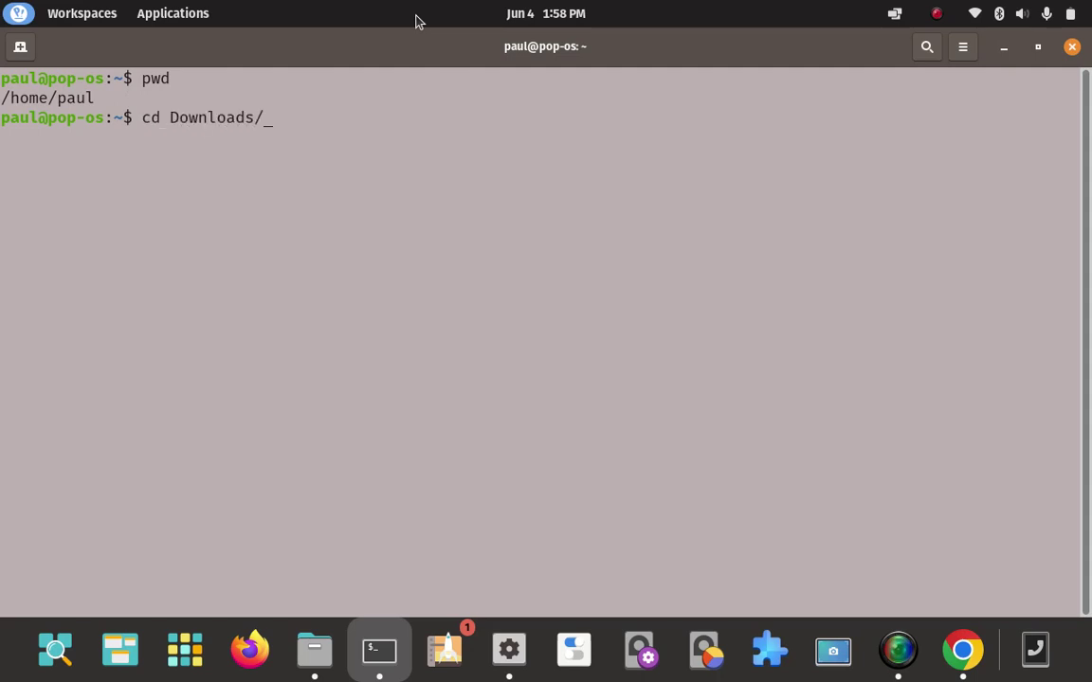
pyautogui.press('Return')
pyautogui.write('ls -')
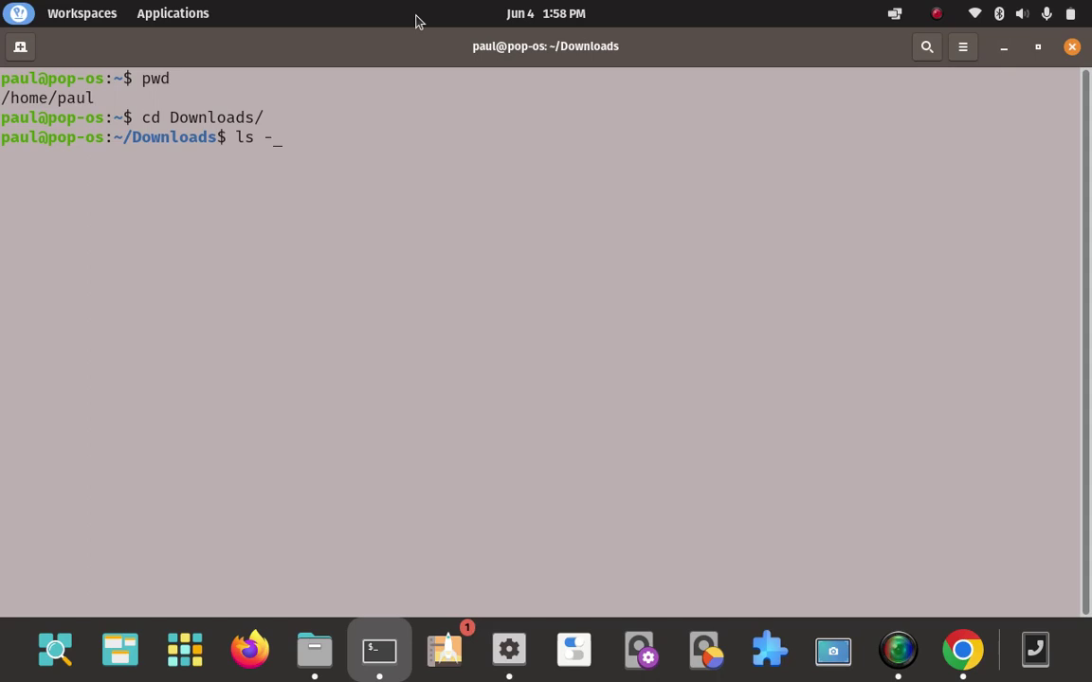
pyautogui.write('a')
pyautogui.press('Return')
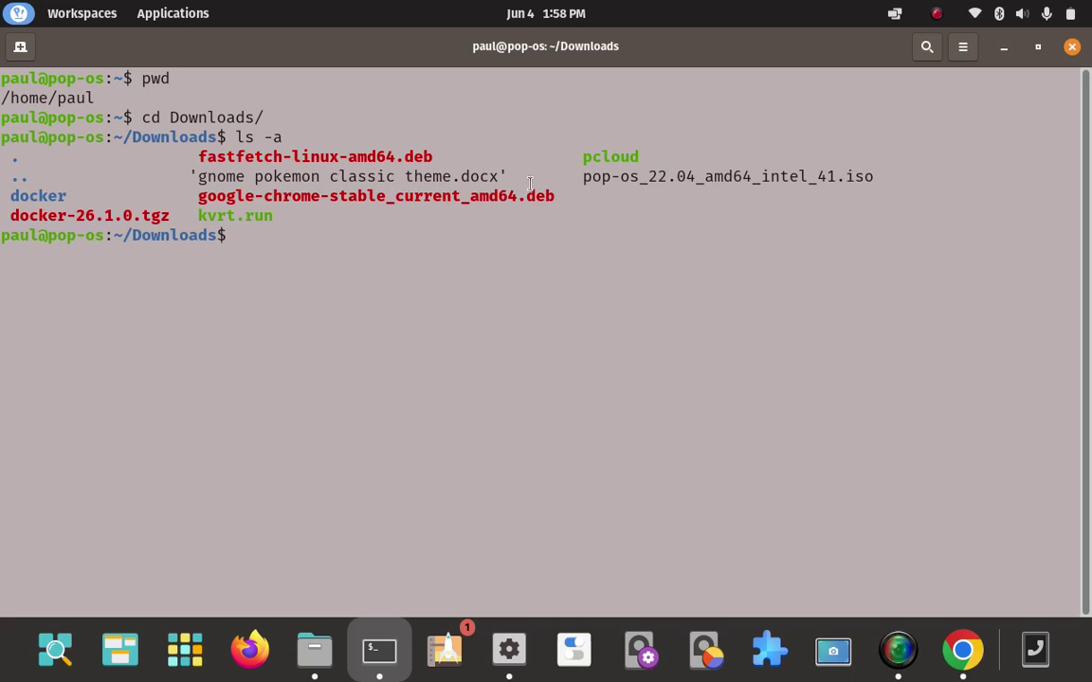
pyautogui.write('clear')
pyautogui.press('Return')
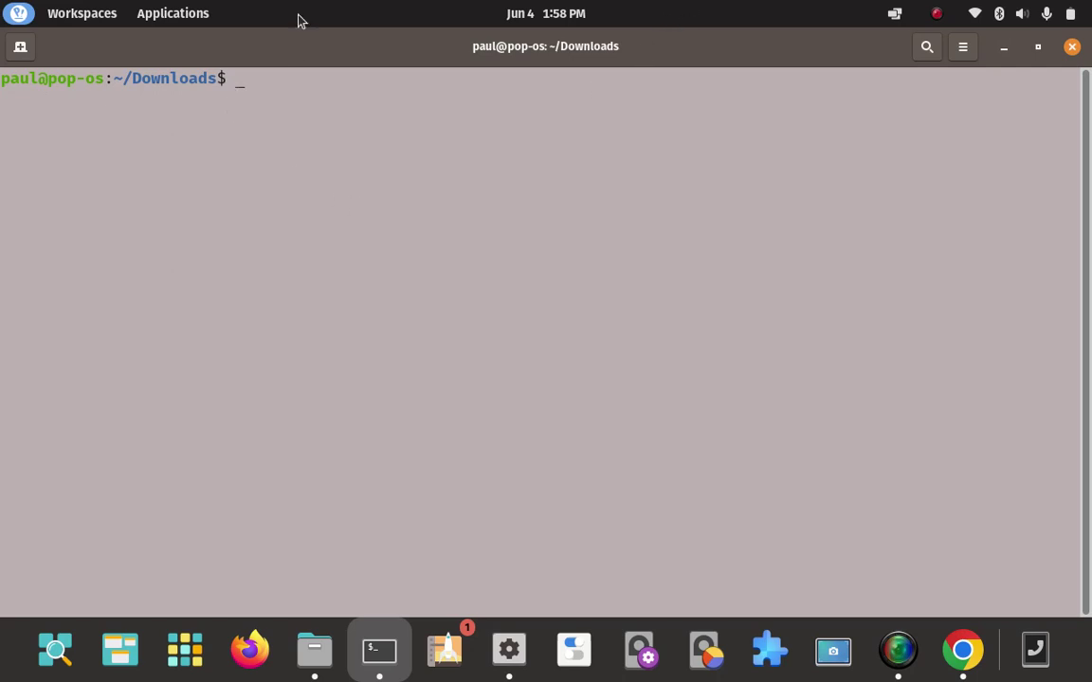
# - Copy pcloud to ./bin, then find that cd ./bin reports 'Not a directory'
pyautogui.write('cp p')
pyautogui.press('Tab')
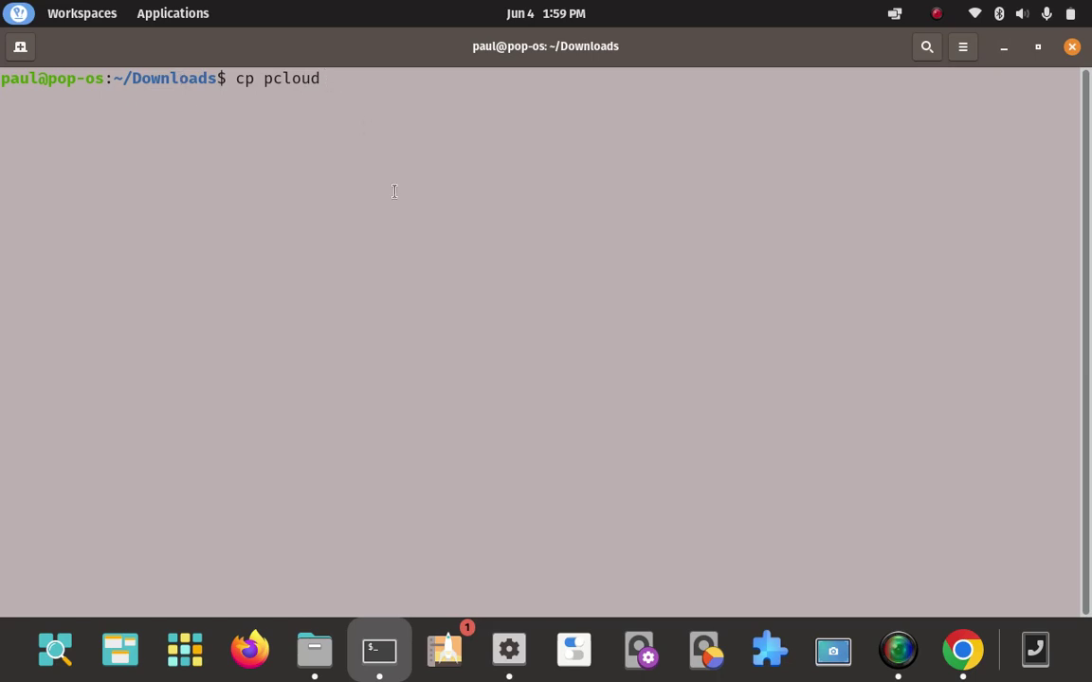
pyautogui.write('./bin')
pyautogui.press('Return')
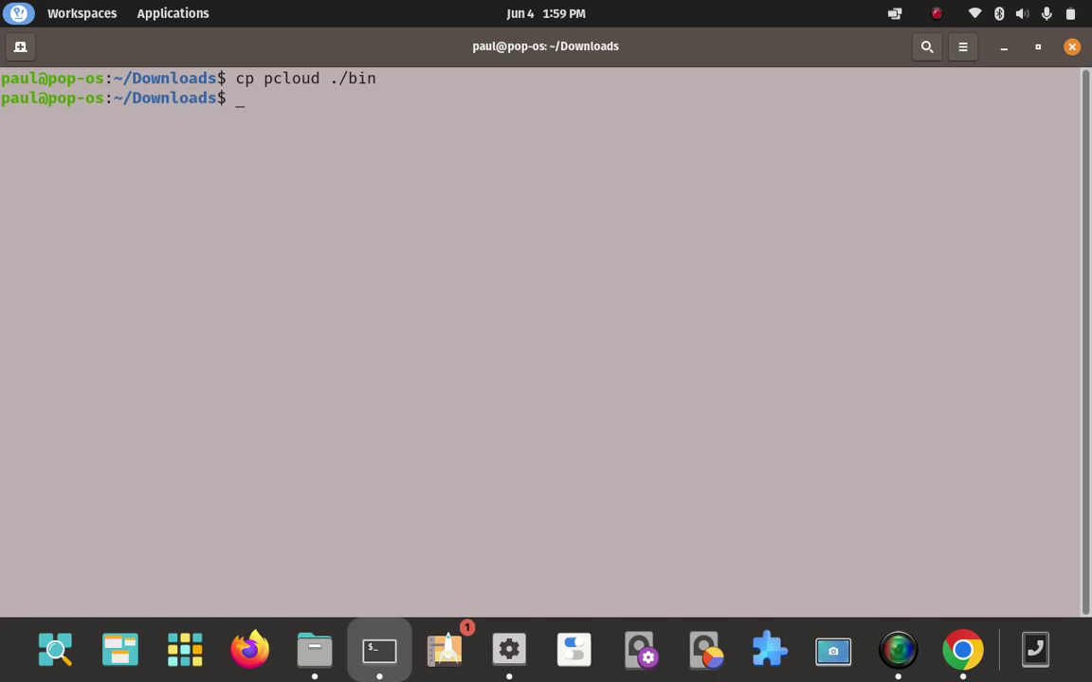
pyautogui.write('cd ./bin')
pyautogui.press('Return')
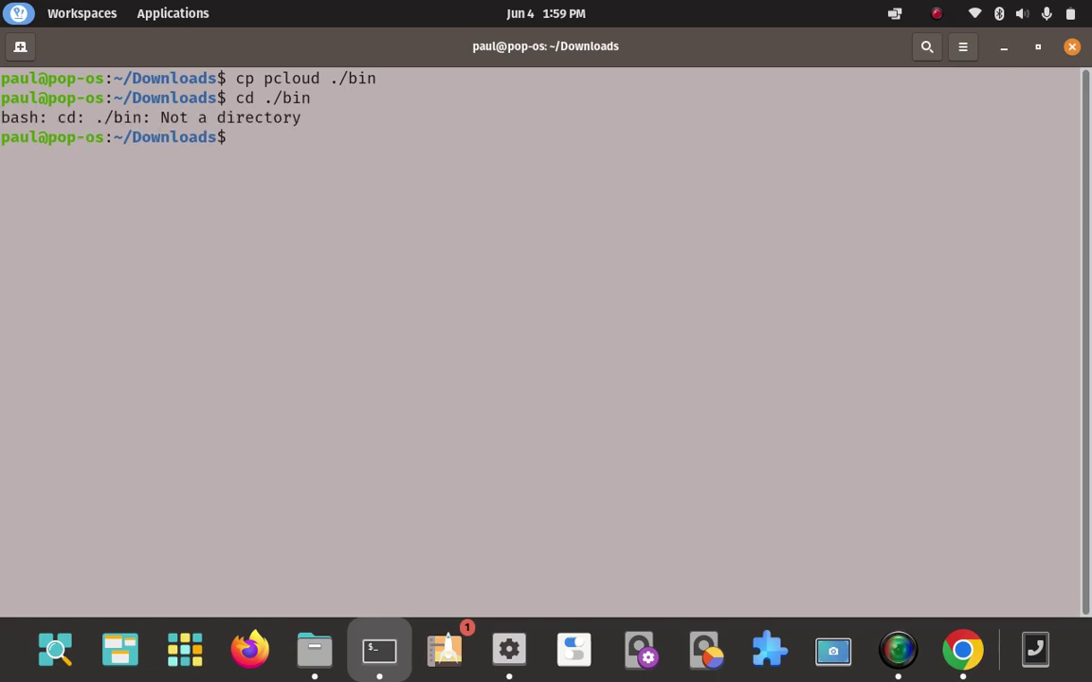
pyautogui.press('Up')
# - Bring up SimpleScreenRecorder briefly and minimize it back to the terminal
pyautogui.click(899, 650)
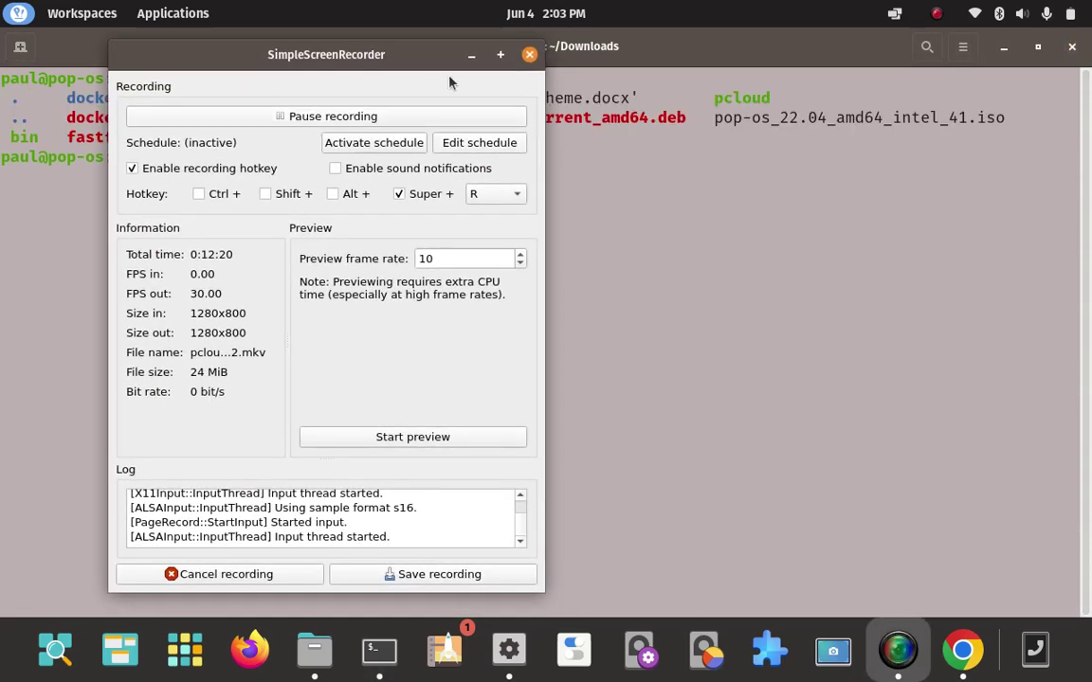
pyautogui.click(471, 54)
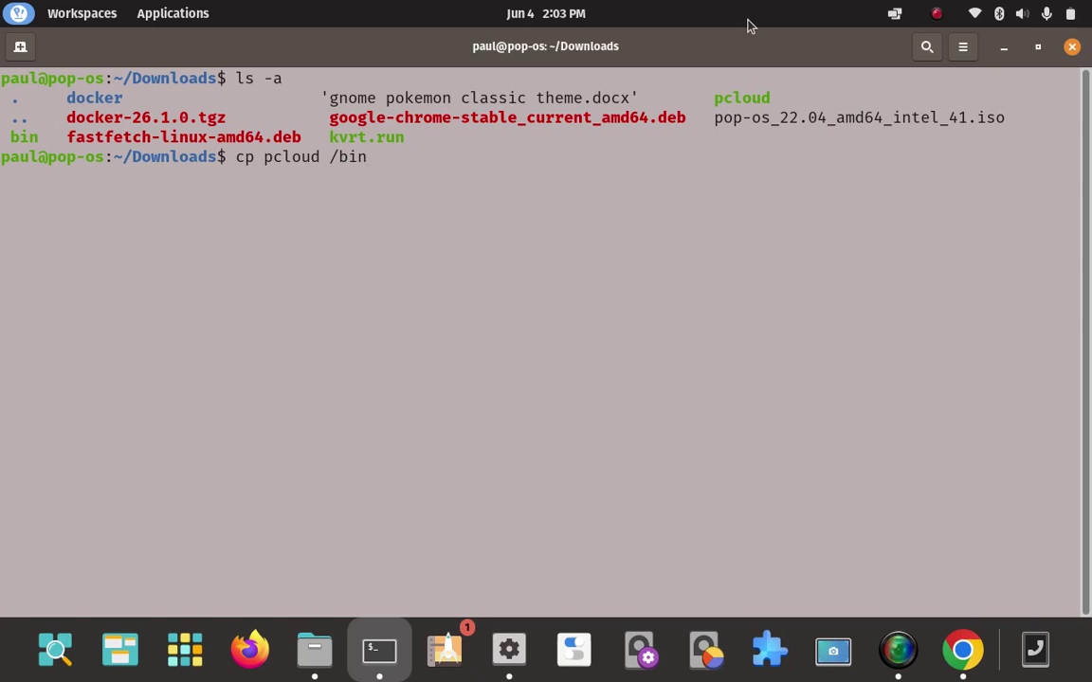
# - Copy pcloud into /bin, rerunning with sudo after the Permission denied error
pyautogui.press('Return')
pyautogui.press('Up')
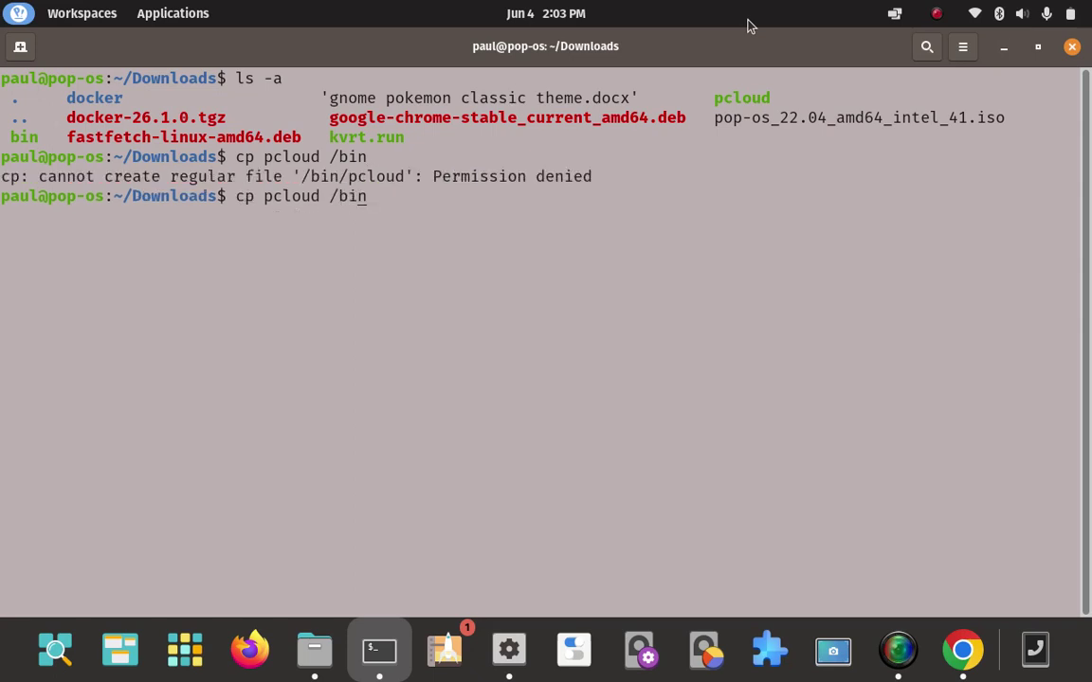
pyautogui.write('sudo')
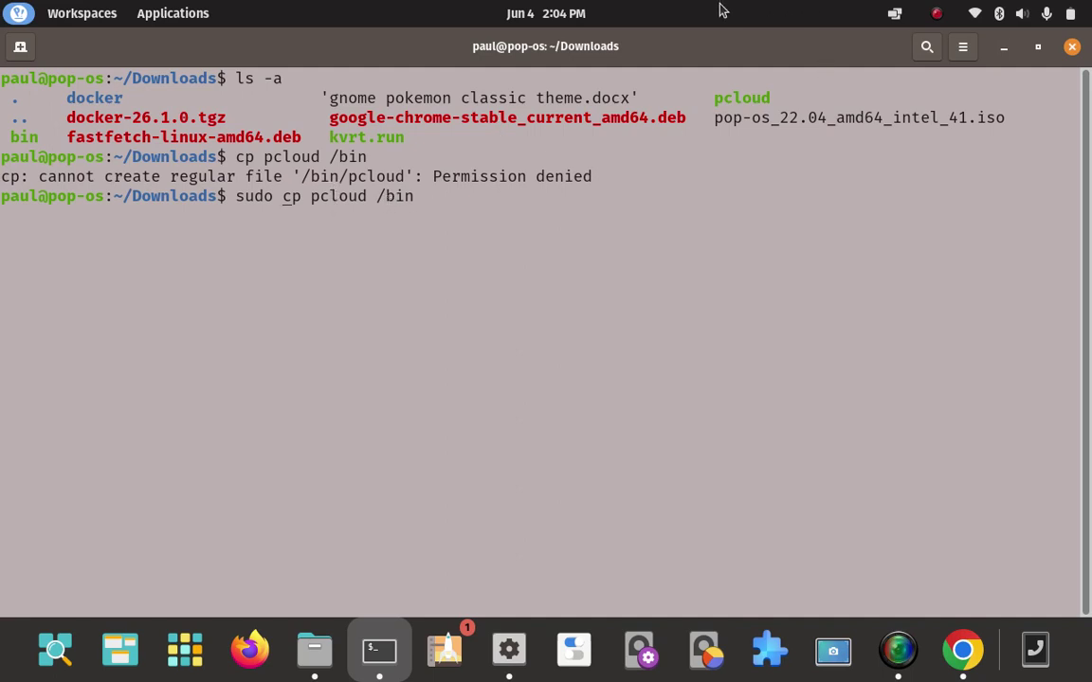
pyautogui.press('Return')
# - Clear the screen and return to the home folder with cd
pyautogui.press('Up')
pyautogui.press('Up')
pyautogui.press('Up')
pyautogui.press('Up')
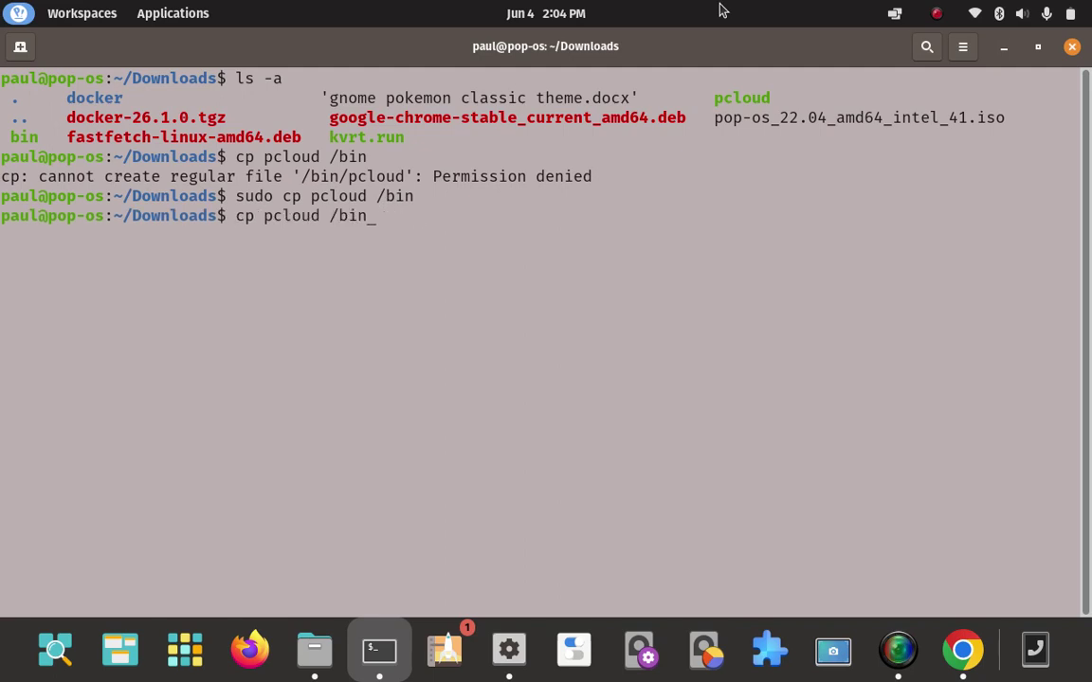
pyautogui.press('Return')
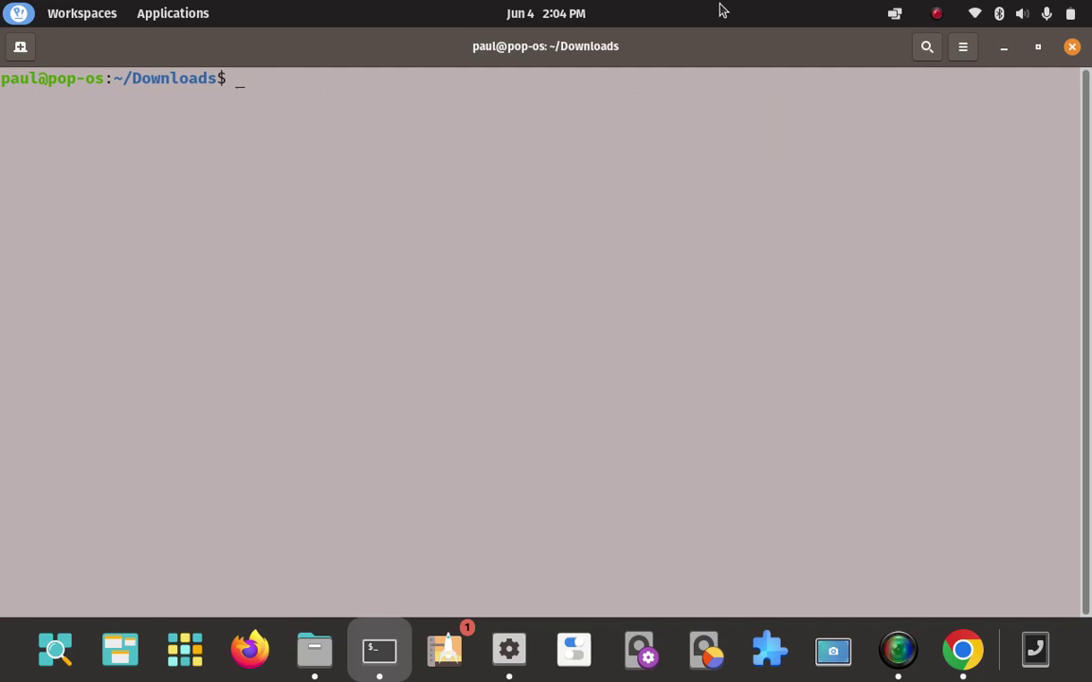
pyautogui.write('cd')
pyautogui.press('Return')
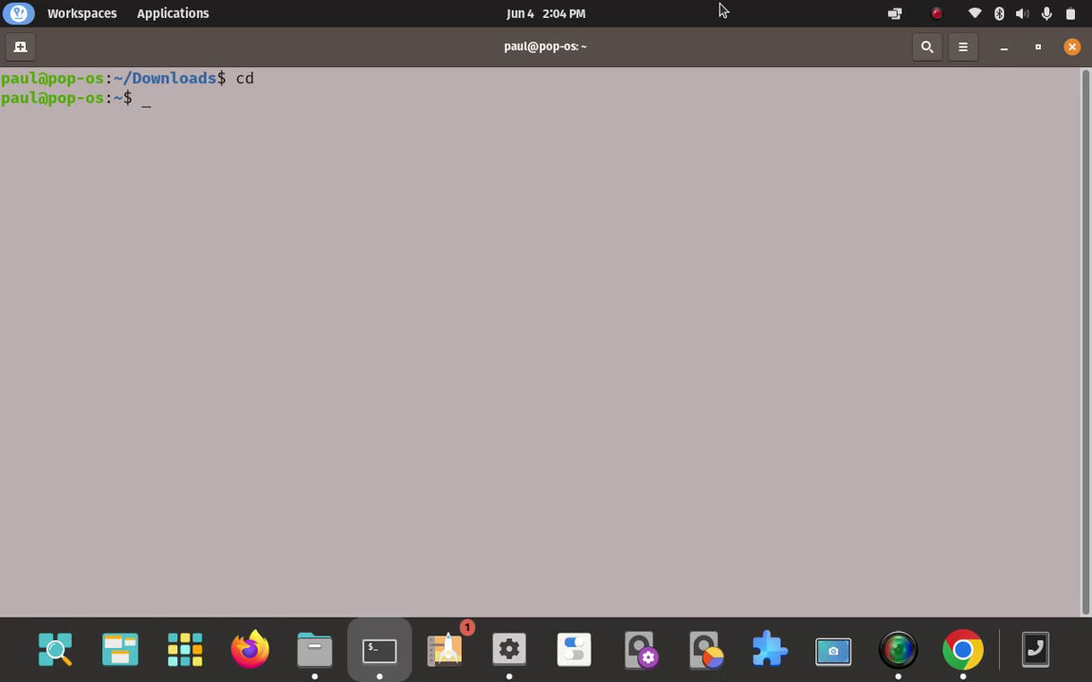
# - Clear the screen, change into /bin, and list its contents with ls -a
pyautogui.write('clear')
pyautogui.press('Return')
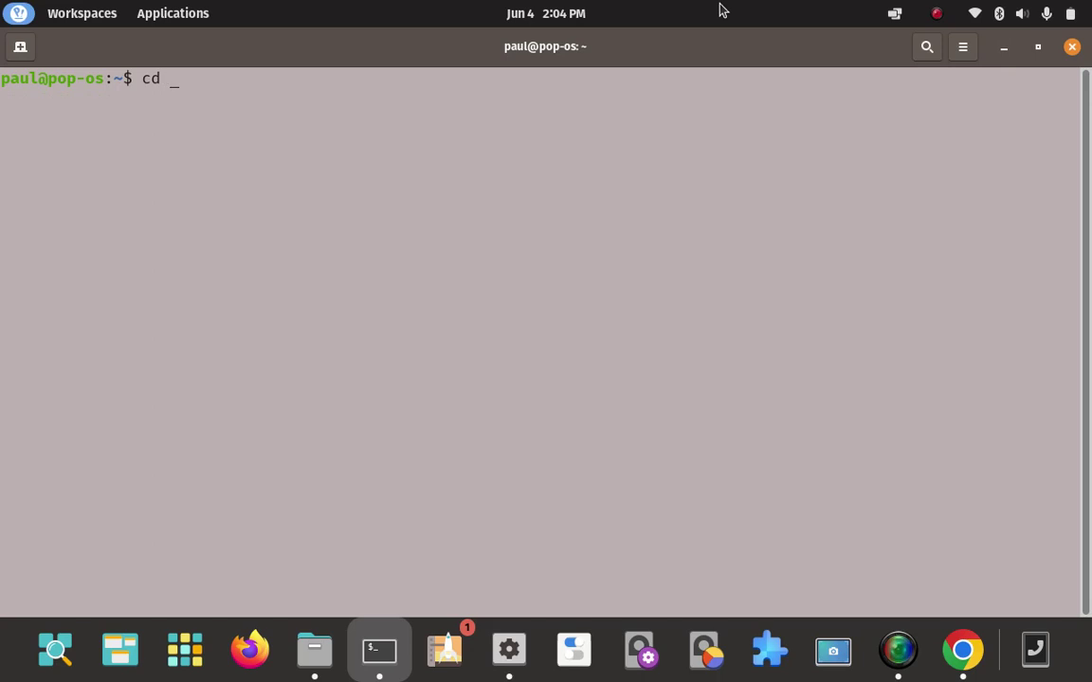
pyautogui.write('/bin')
pyautogui.press('Return')
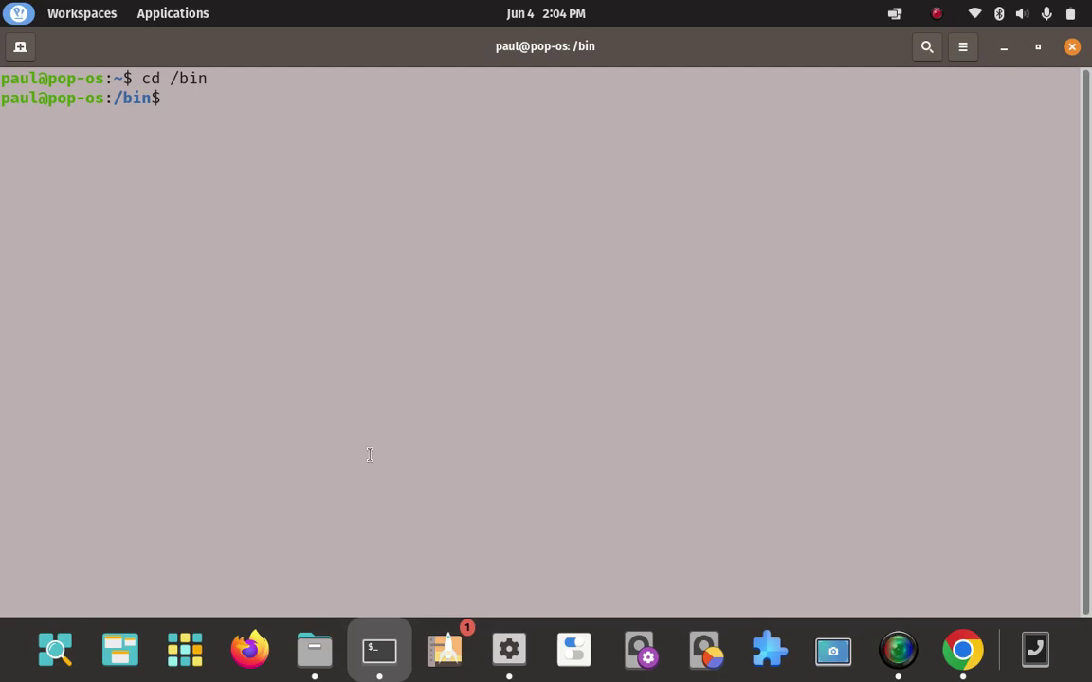
pyautogui.write('ls -a')
pyautogui.press('Return')
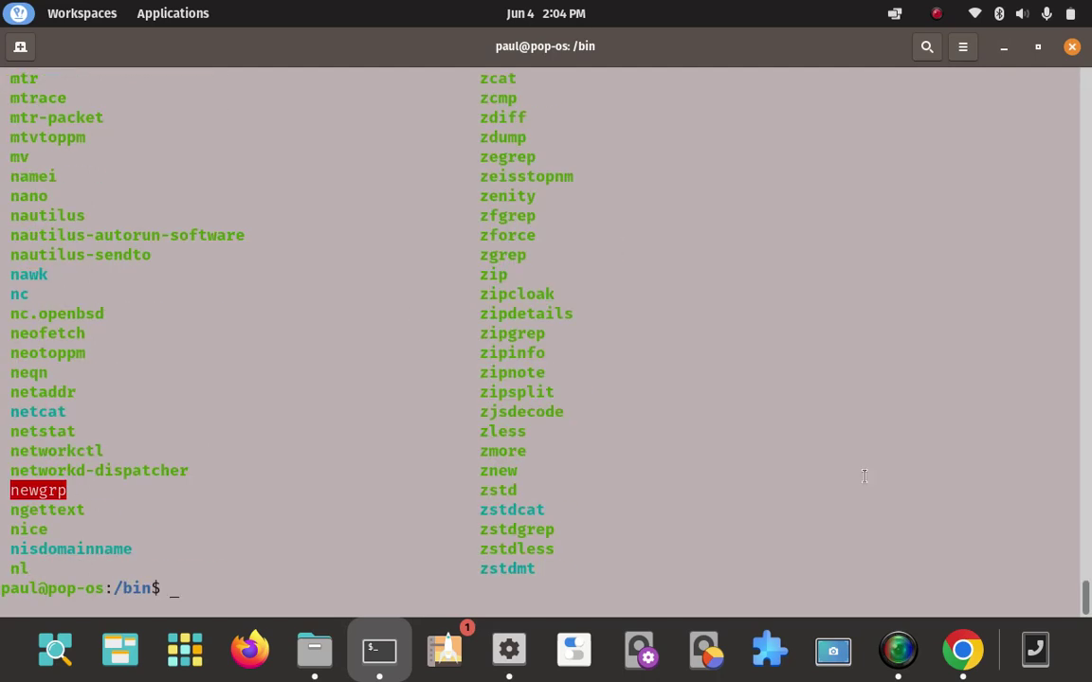
# - Scroll through the /bin listing, then return home with cd and clear the screen
pyautogui.scroll(6, 864, 475)
pyautogui.scroll(20, 865, 476)
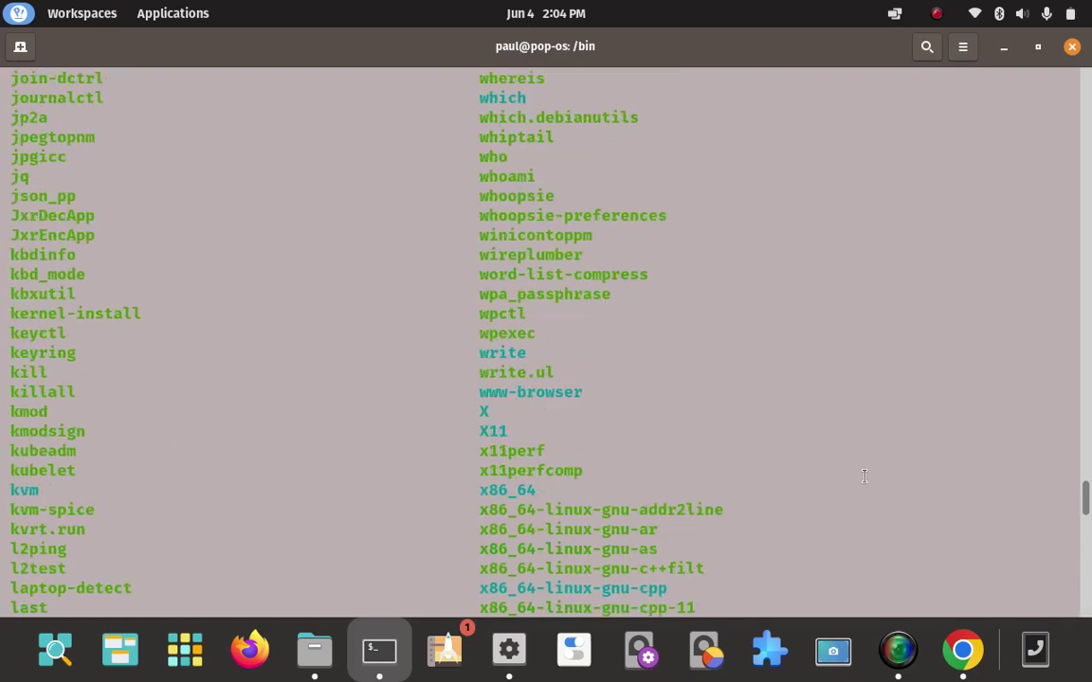
pyautogui.scroll(20, 864, 476)
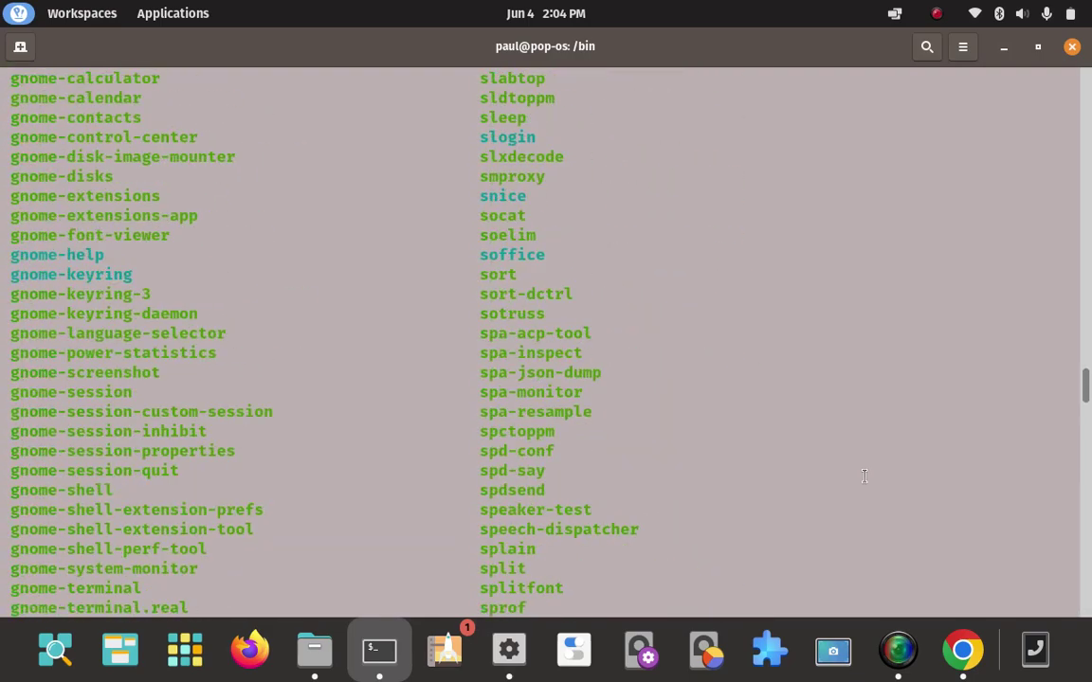
pyautogui.scroll(4, 865, 476)
pyautogui.scroll(20, 864, 476)
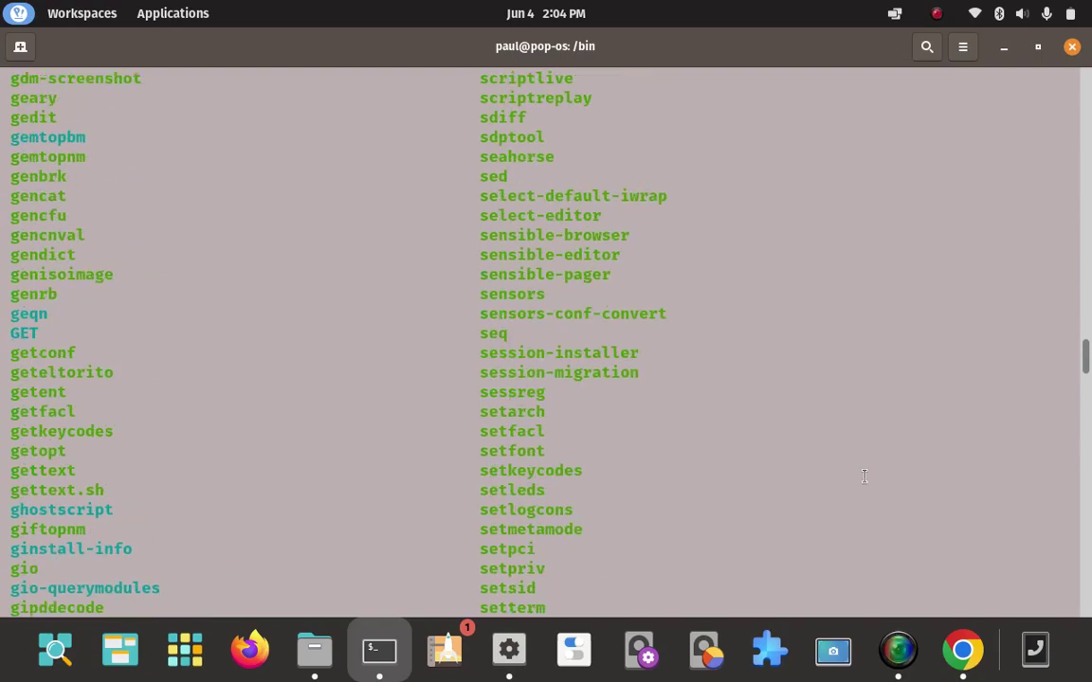
pyautogui.scroll(6, 864, 476)
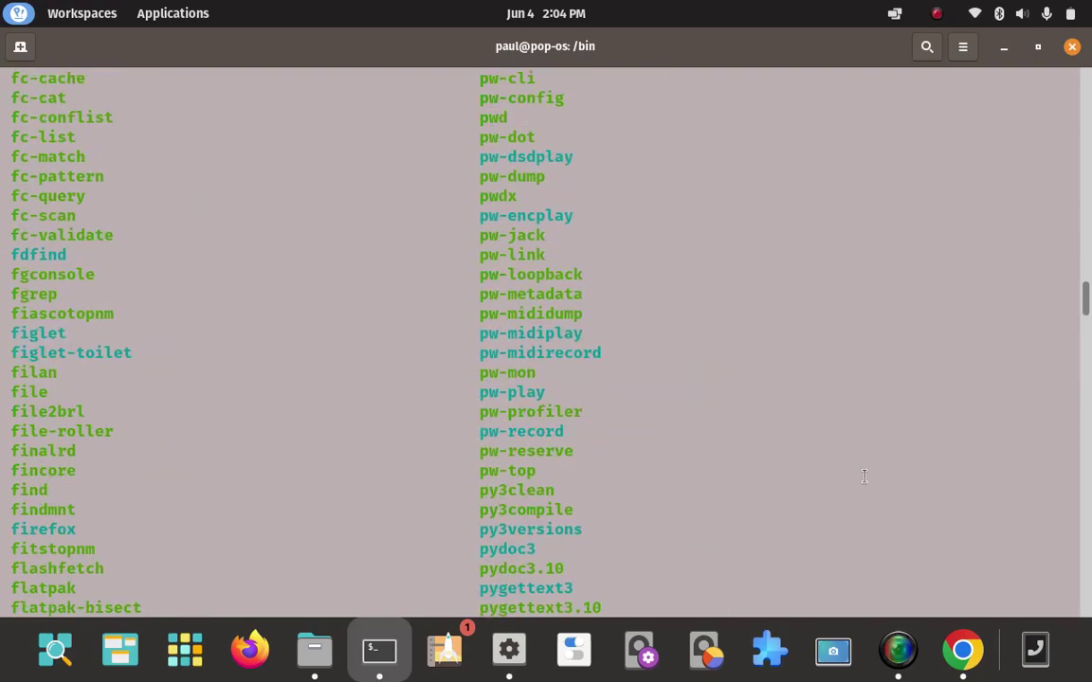
pyautogui.scroll(1, 864, 476)
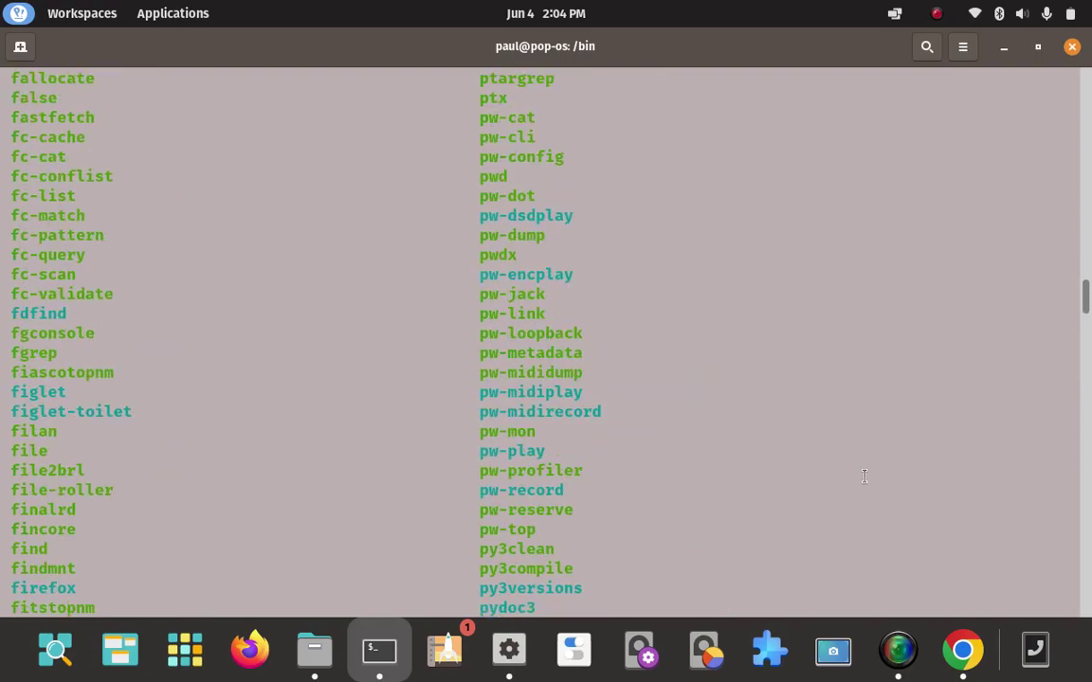
pyautogui.scroll(20, 865, 476)
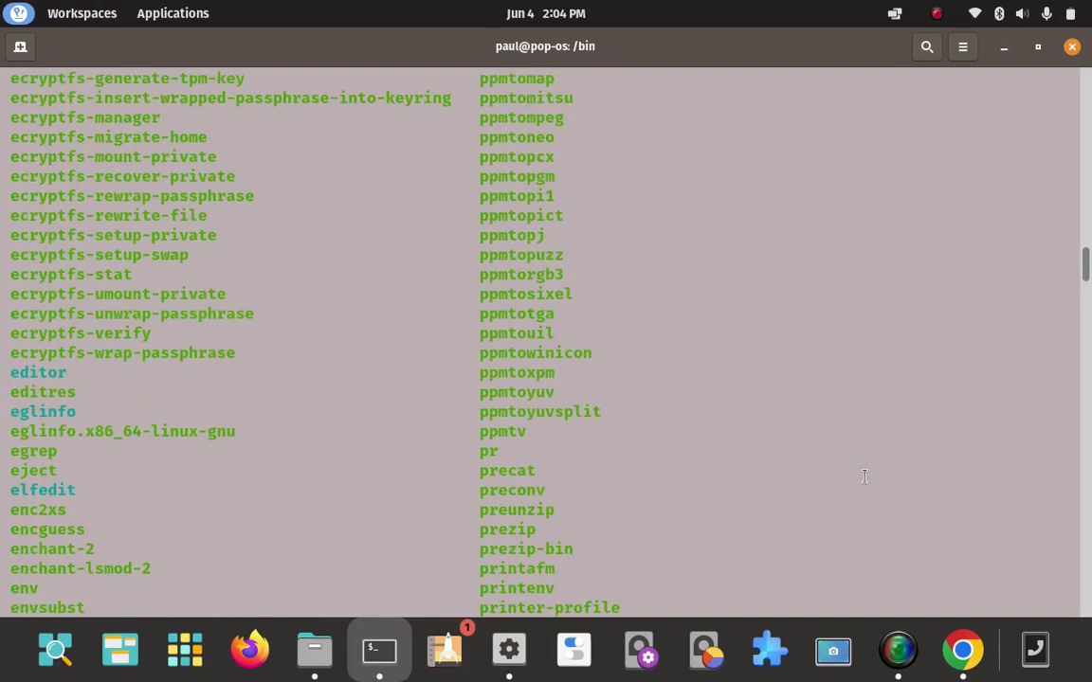
pyautogui.scroll(20, 865, 476)
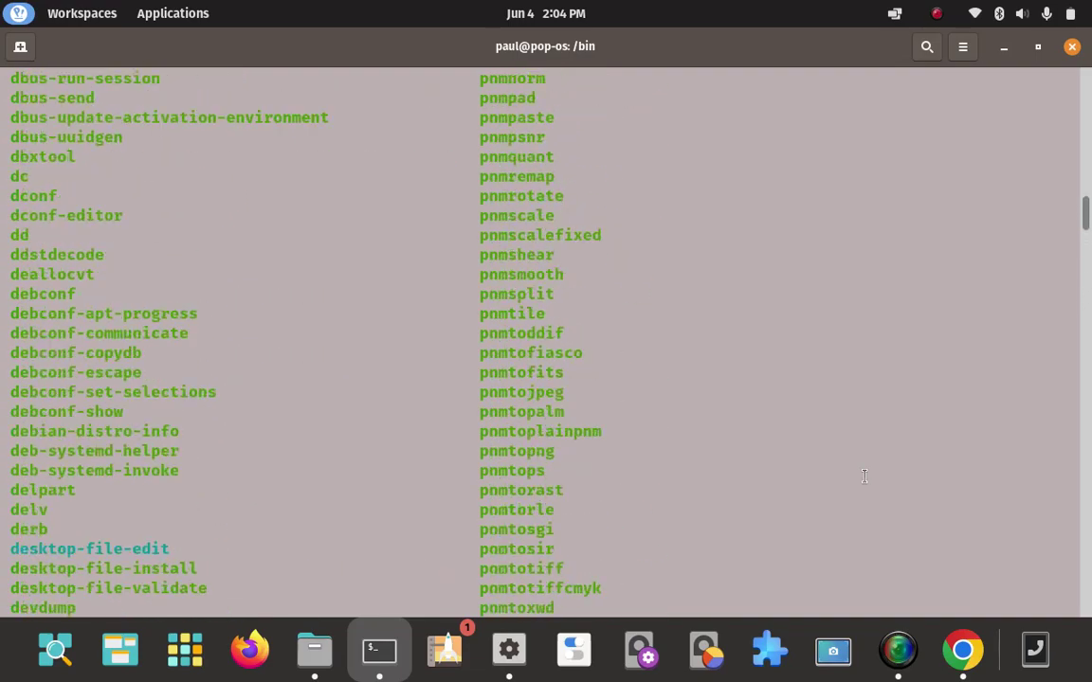
pyautogui.scroll(20, 865, 475)
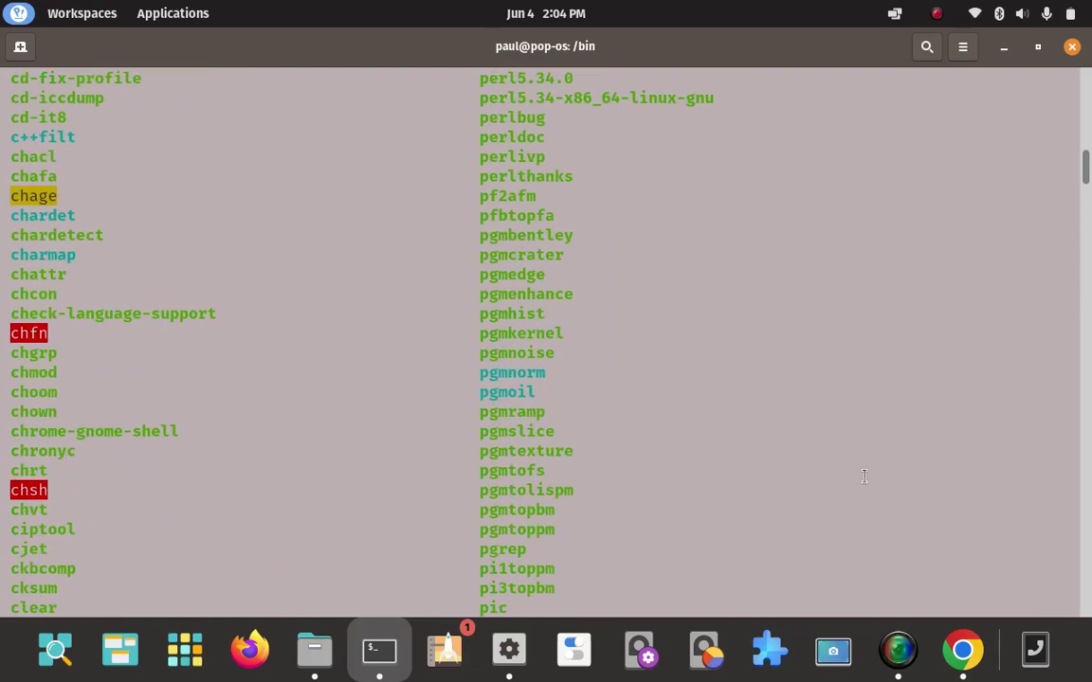
pyautogui.scroll(7, 864, 476)
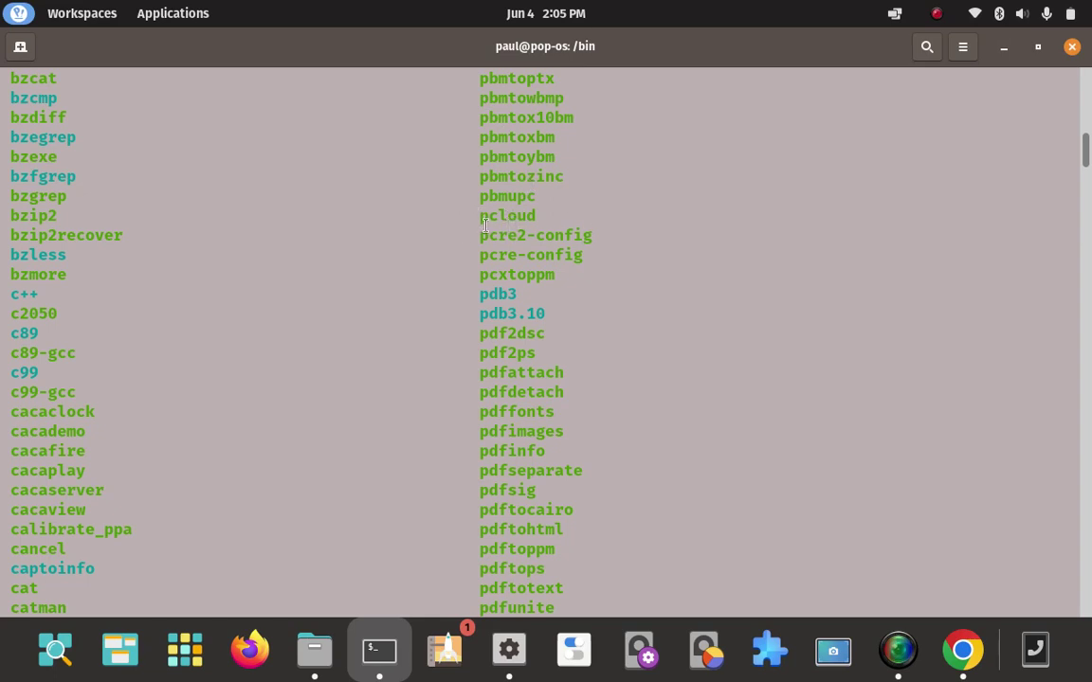
pyautogui.scroll(-10, 828, 304)
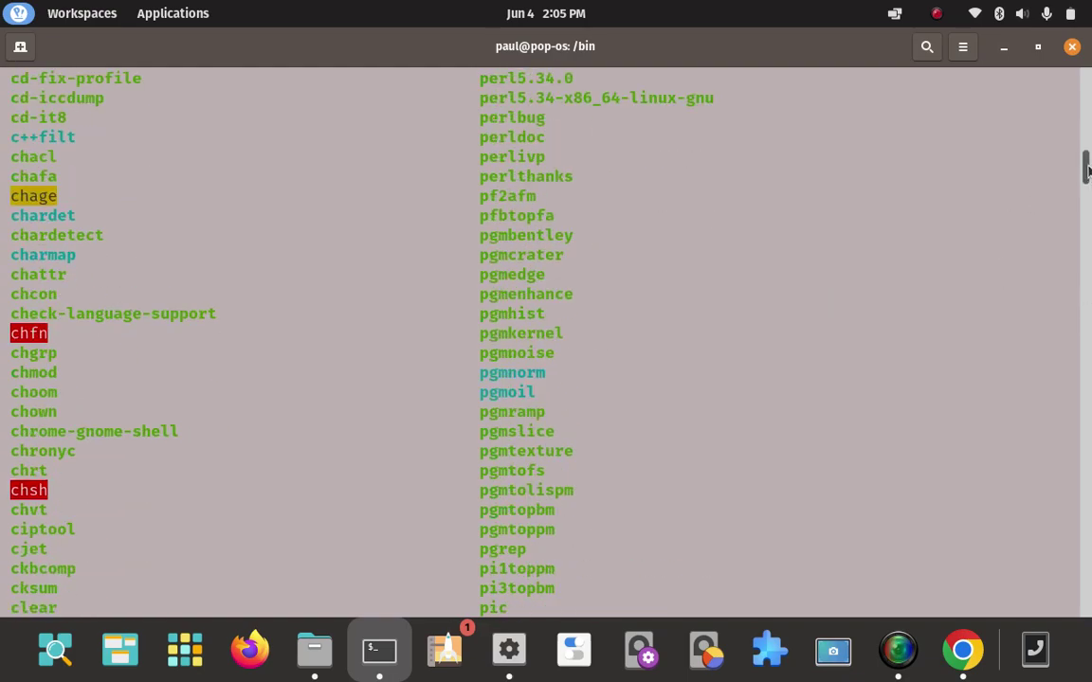
pyautogui.moveTo(1088, 180); pyautogui.dragTo(1043, 600)
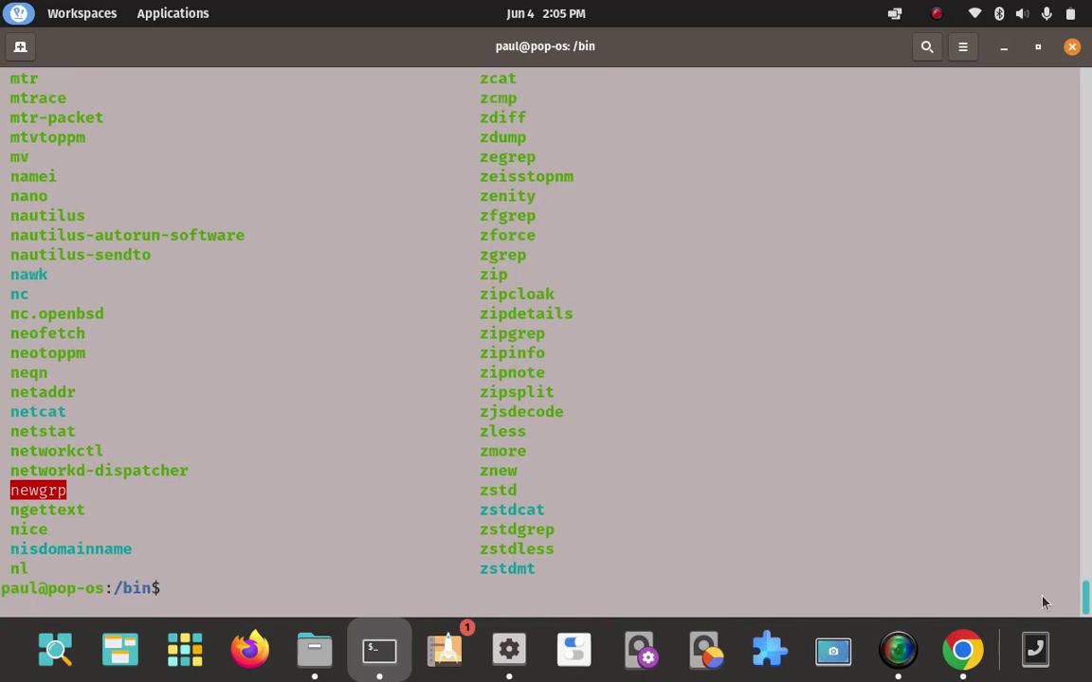
pyautogui.write('cd')
pyautogui.press('Return')
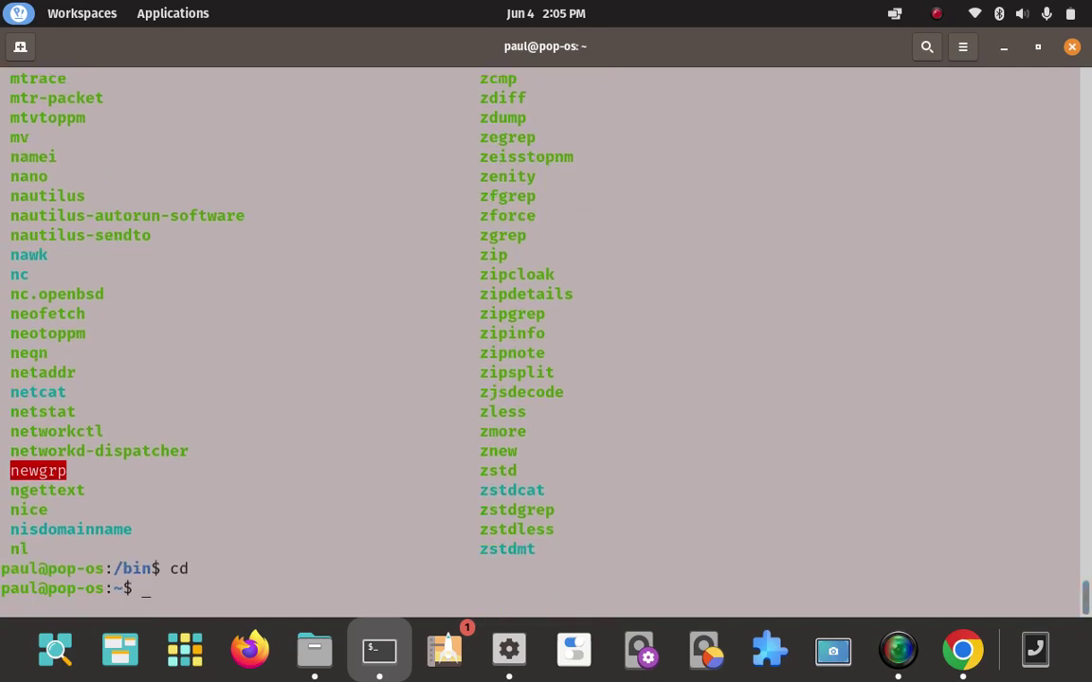
pyautogui.write('clear')
pyautogui.press('Return')
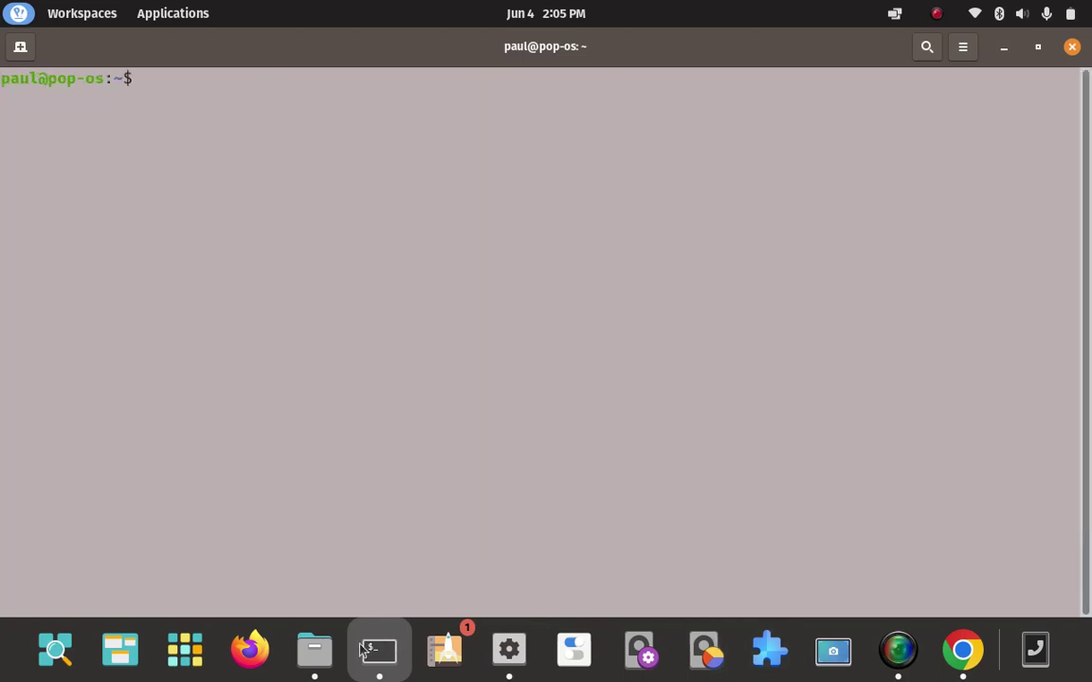
# - Confirm in Files that the 64.3 MB pcloud file is in /bin, then minimise the window
pyautogui.click(315, 651)
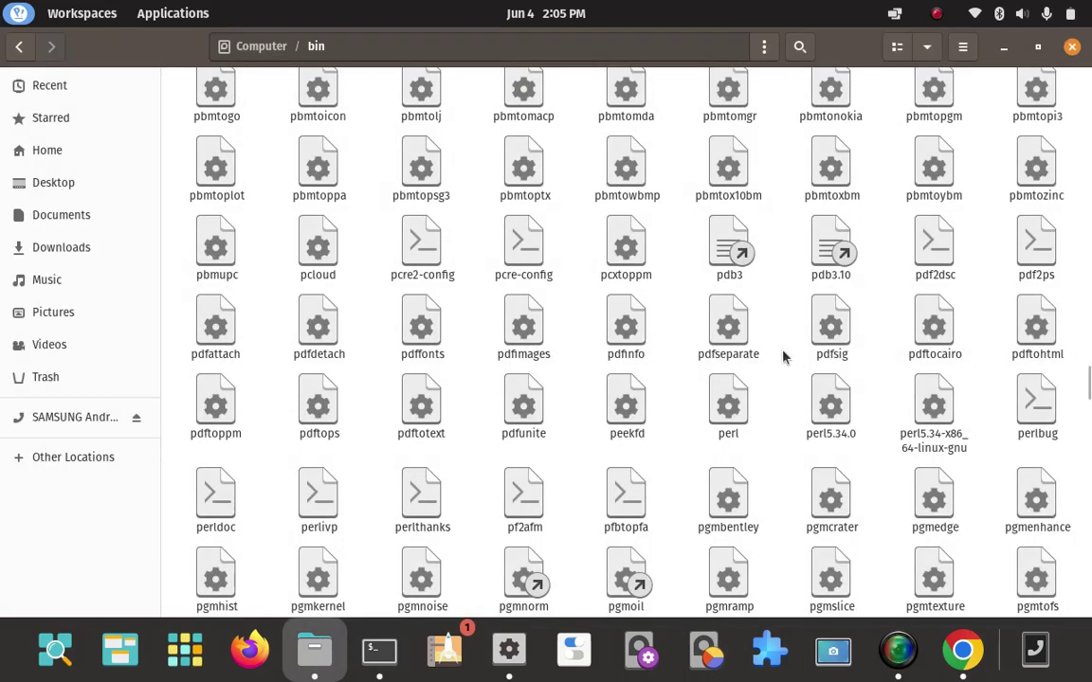
pyautogui.scroll(1, 783, 357)
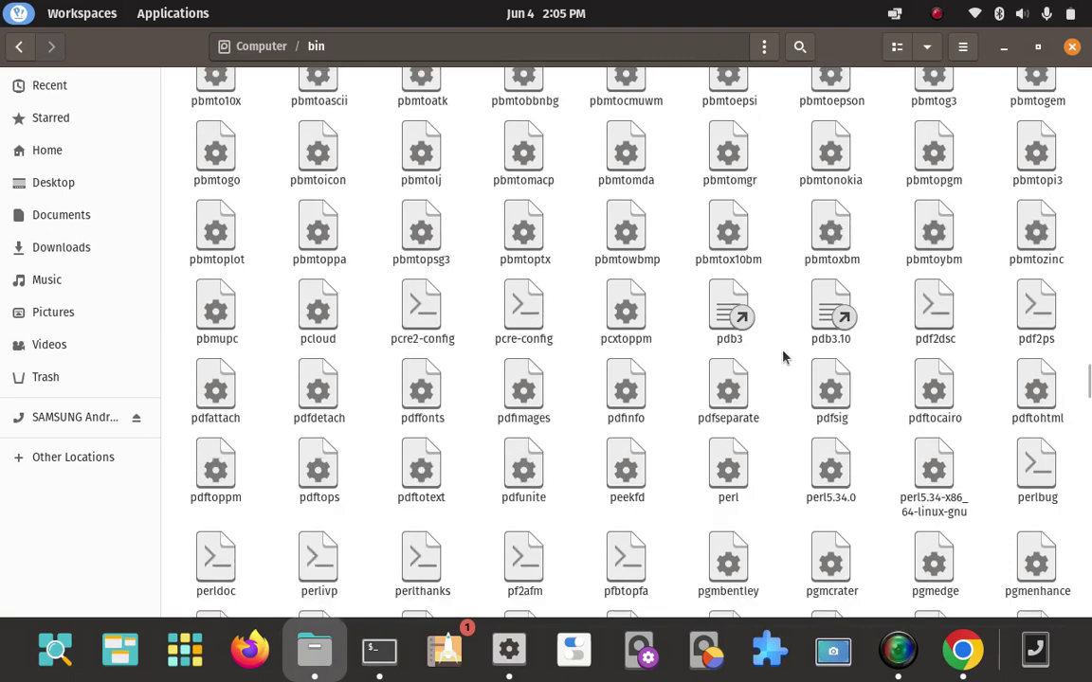
pyautogui.scroll(3, 782, 356)
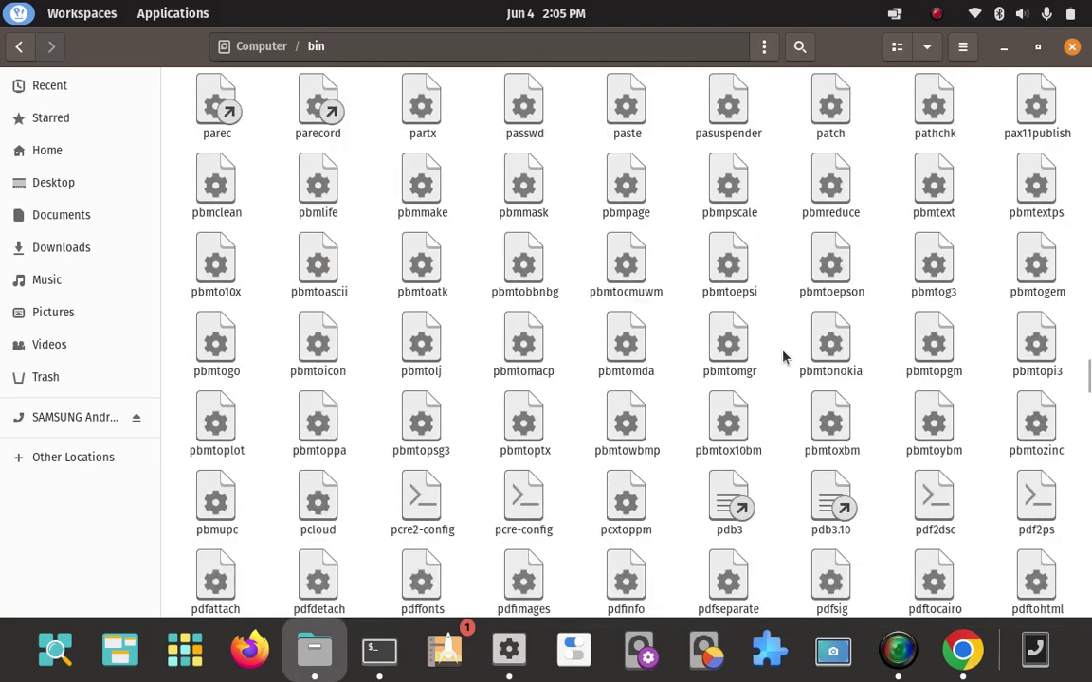
pyautogui.scroll(-2, 782, 356)
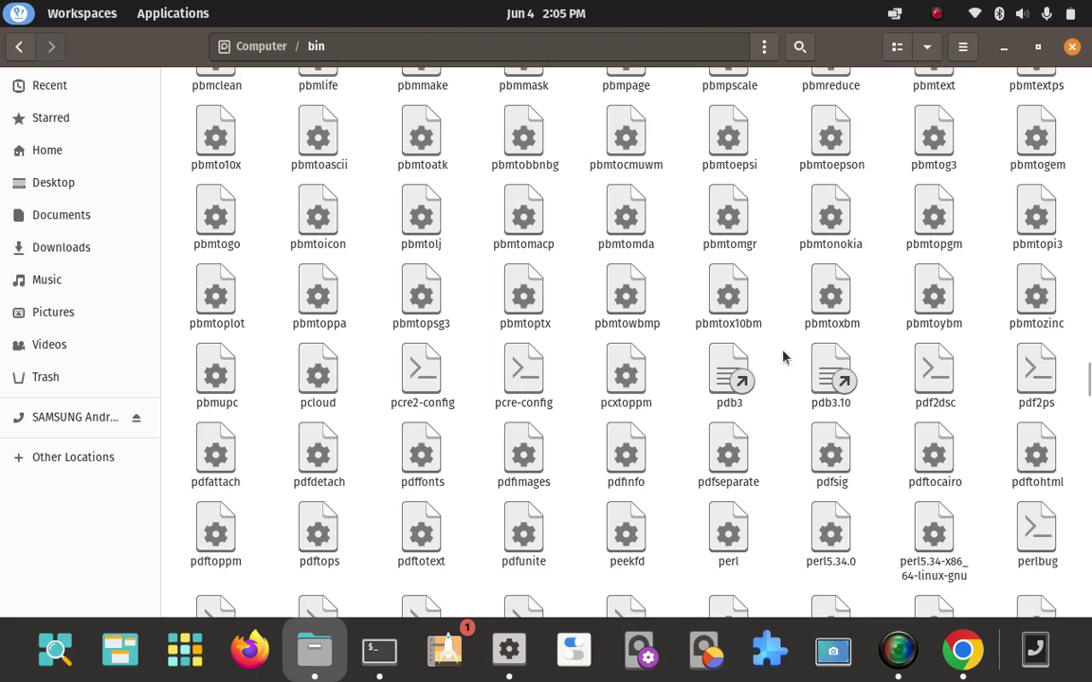
pyautogui.scroll(-2, 783, 357)
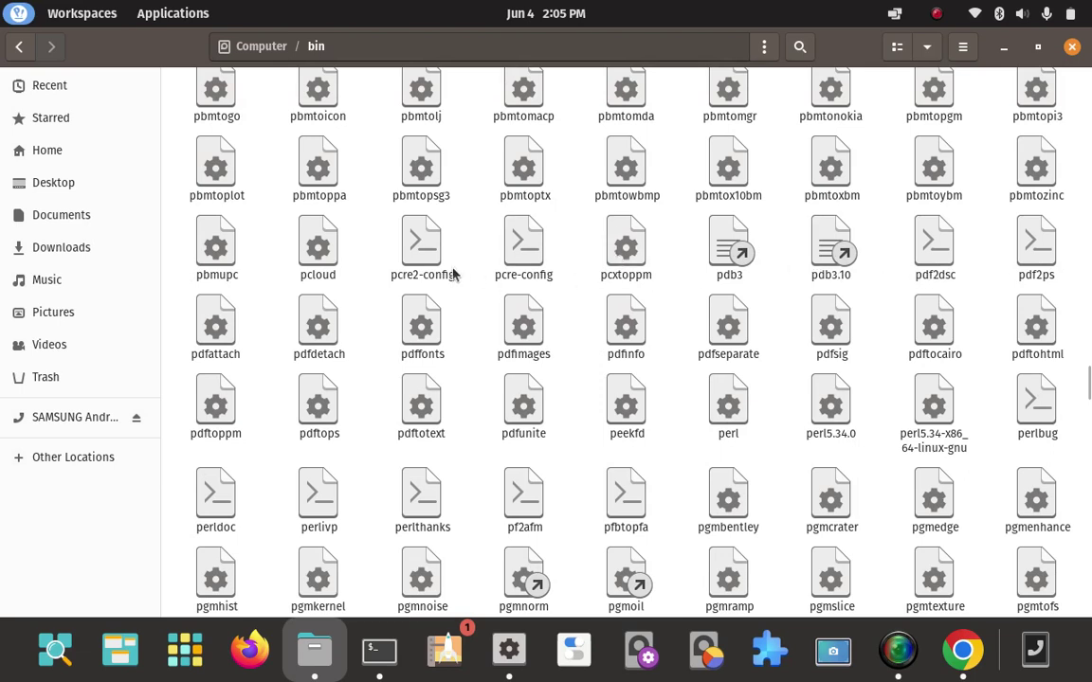
pyautogui.click(321, 258)
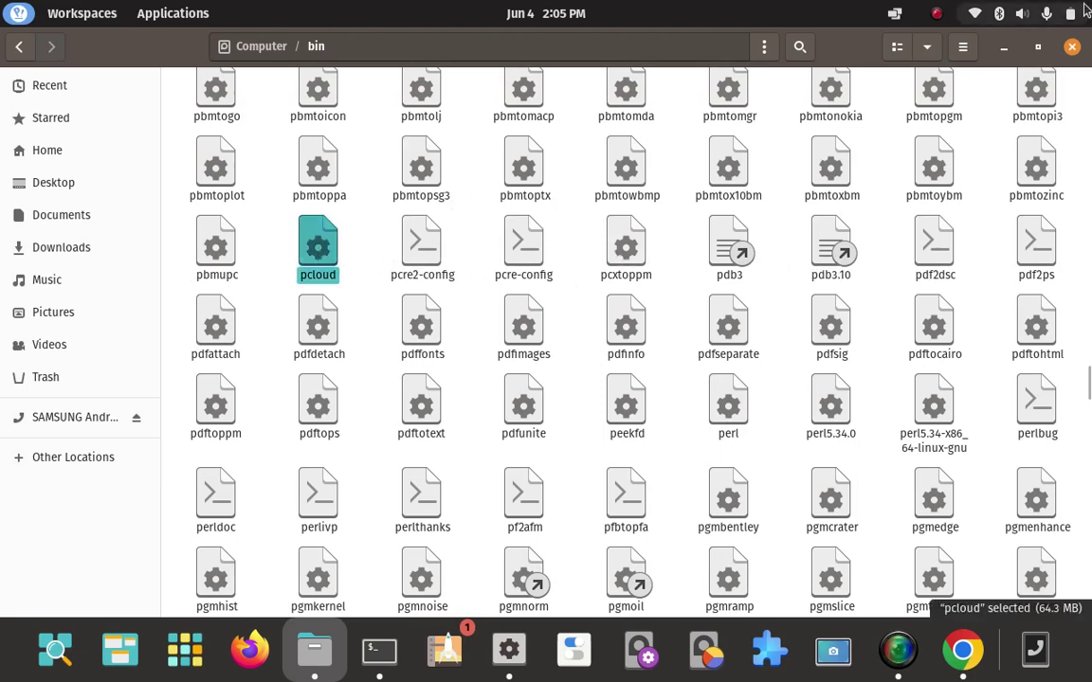
pyautogui.click(1005, 49)
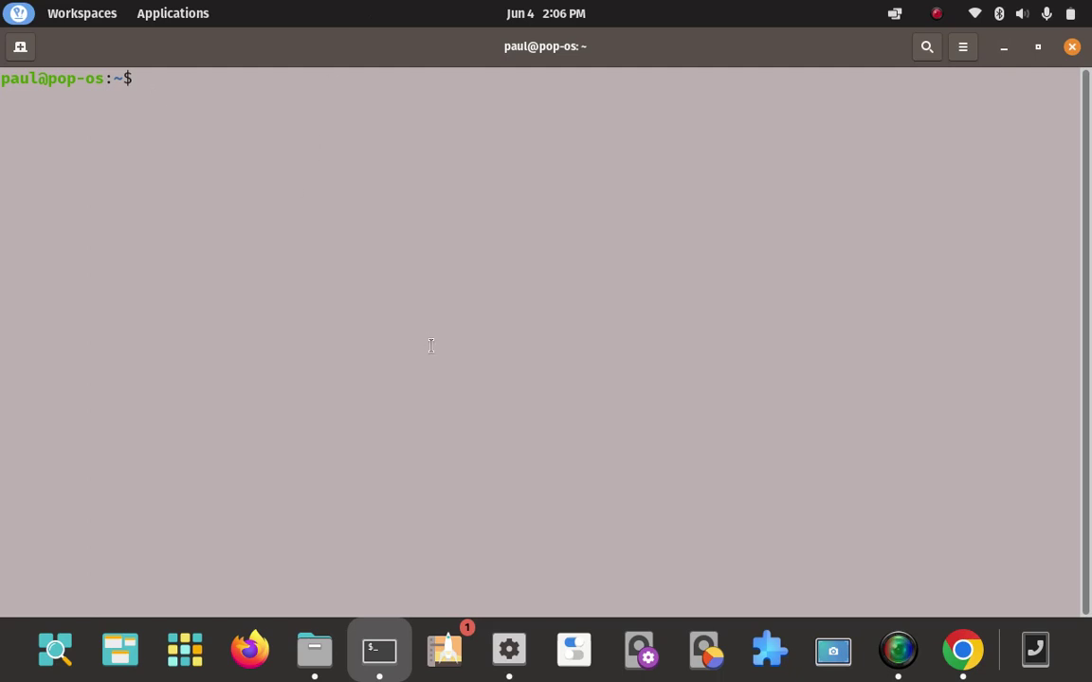
# - Launch pCloud Drive by running pcloud, then close its welcome window and confirm quitting
pyautogui.write('pcloud')
pyautogui.press('Return')
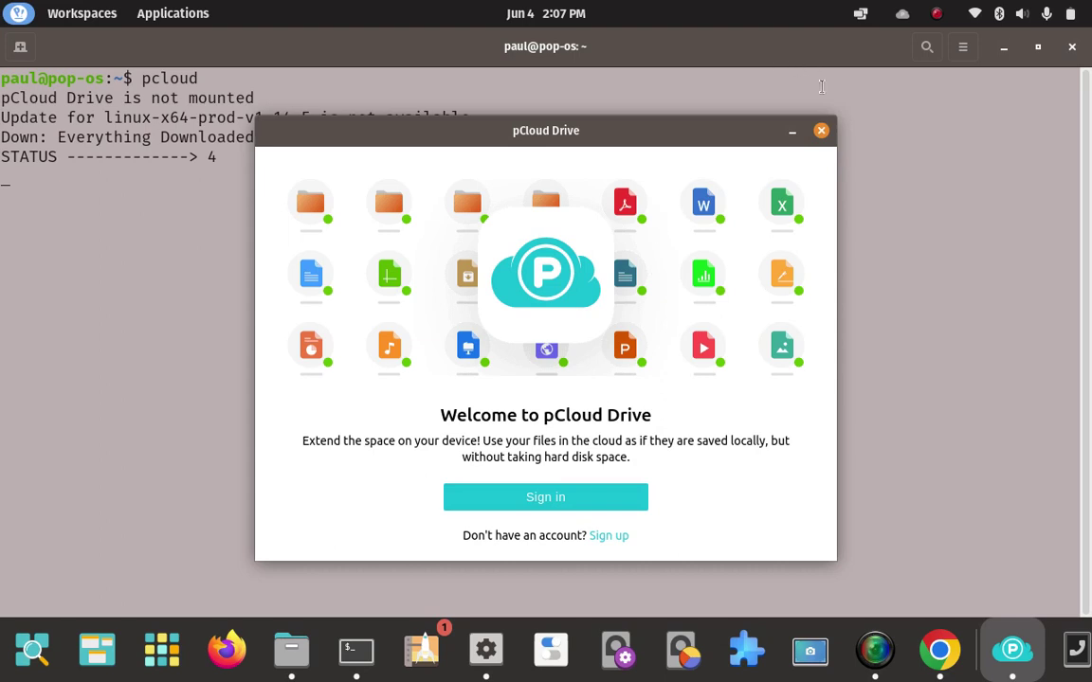
pyautogui.click(821, 131)
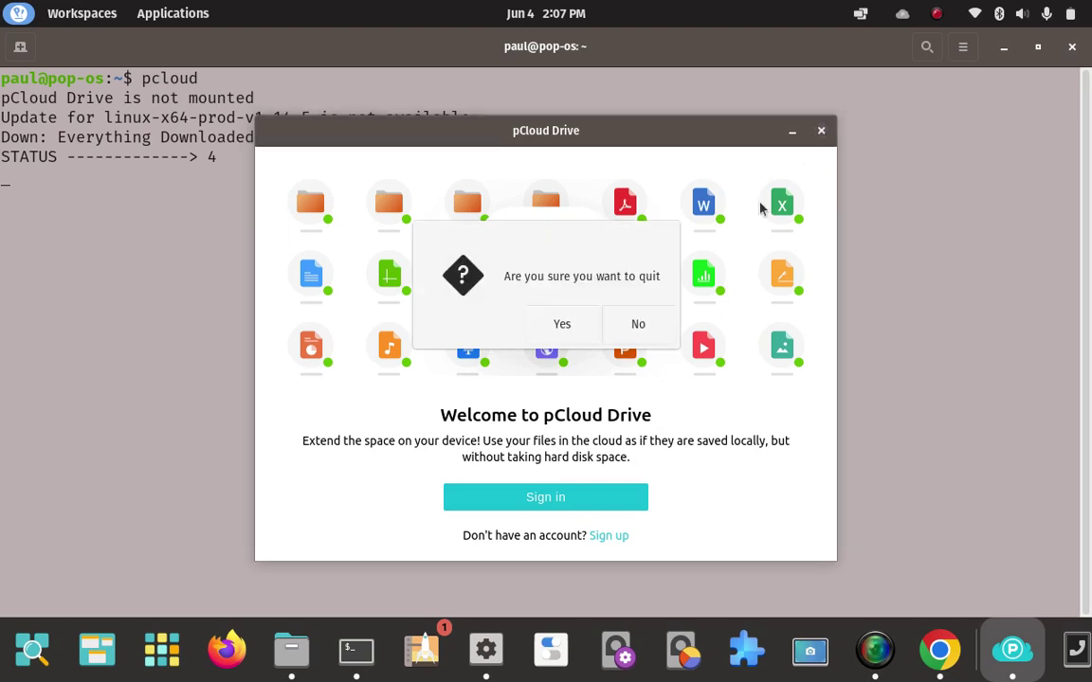
pyautogui.click(554, 326)
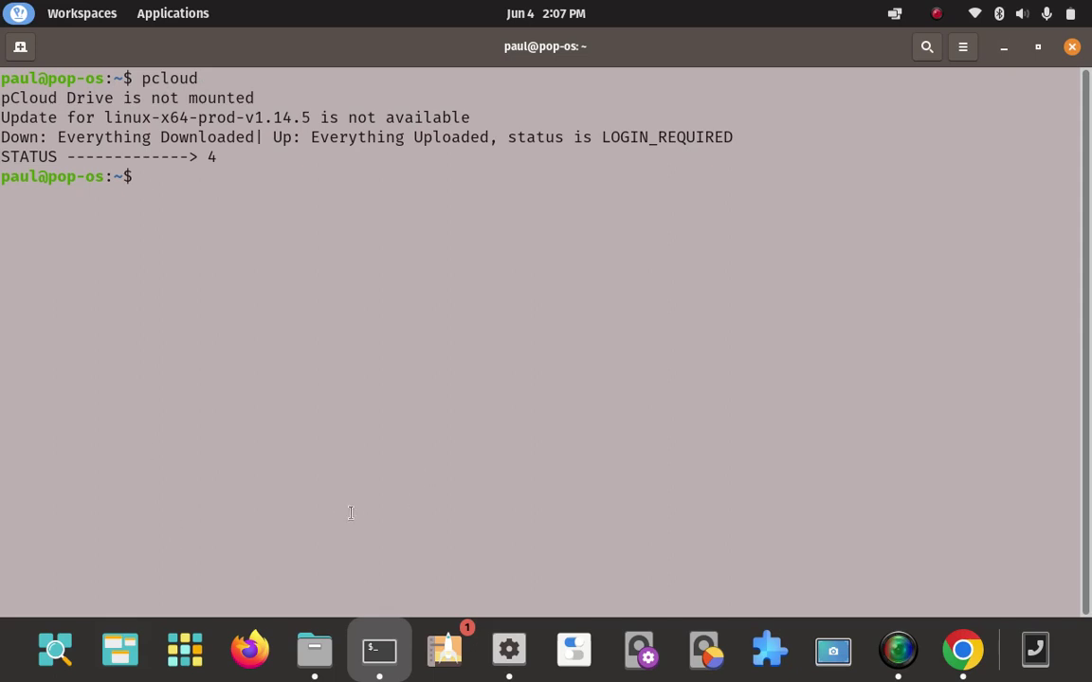
# - In Downloads, compare the bin and pcloud file sizes (both 64.3 MB), then minimise Files
pyautogui.click(314, 650)
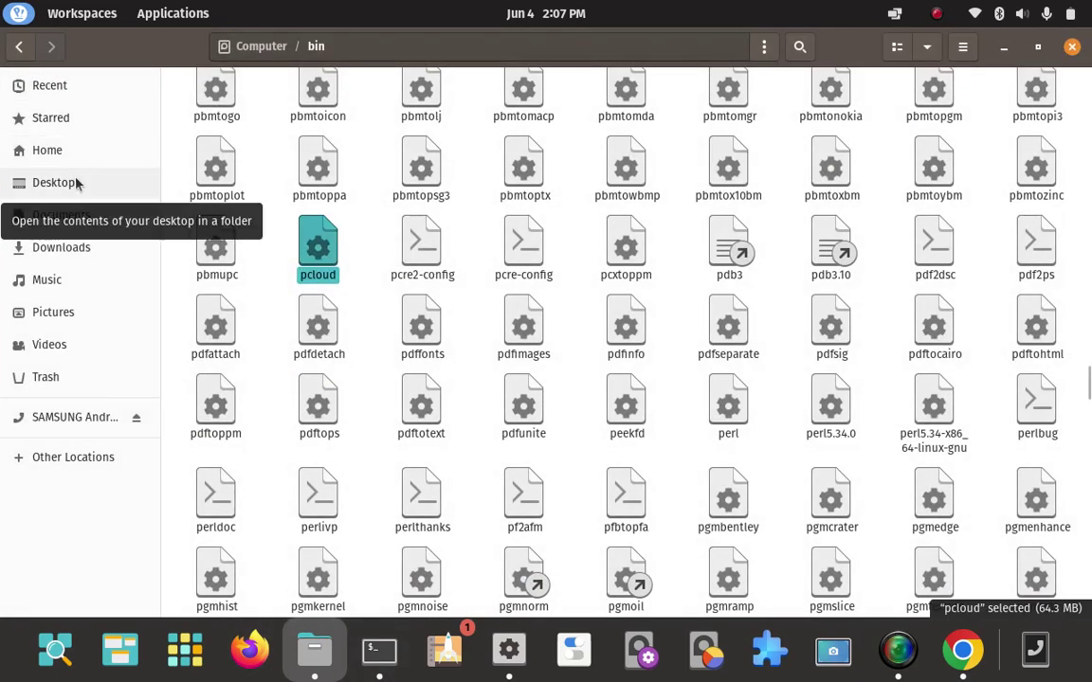
pyautogui.click(76, 248)
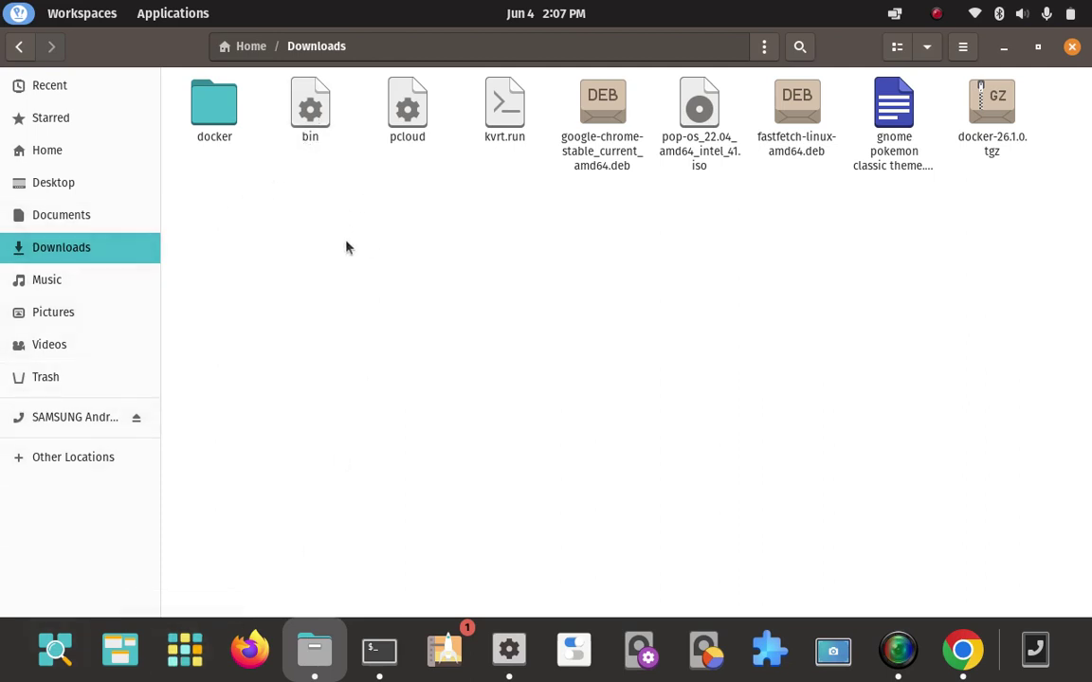
pyautogui.click(304, 112)
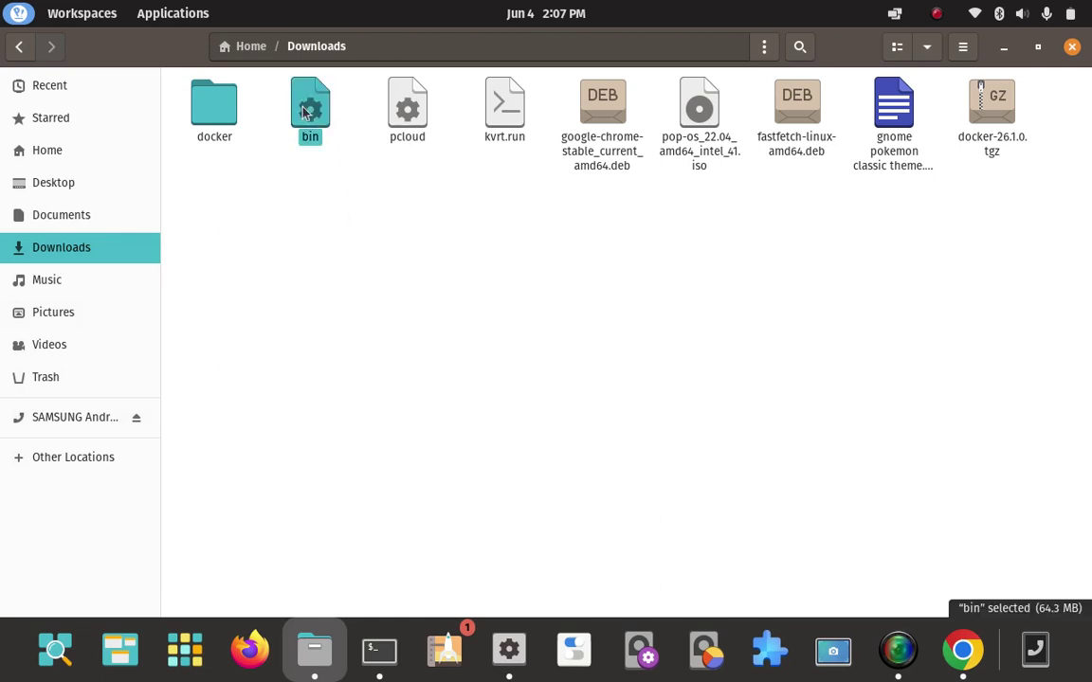
pyautogui.click(379, 282)
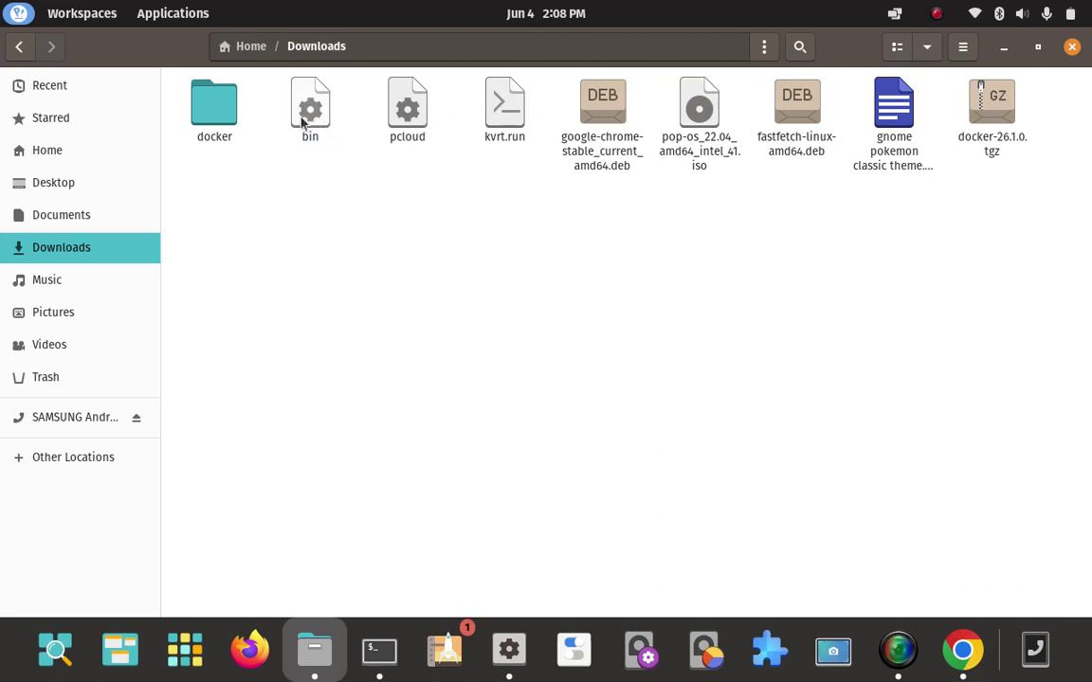
pyautogui.click(402, 116)
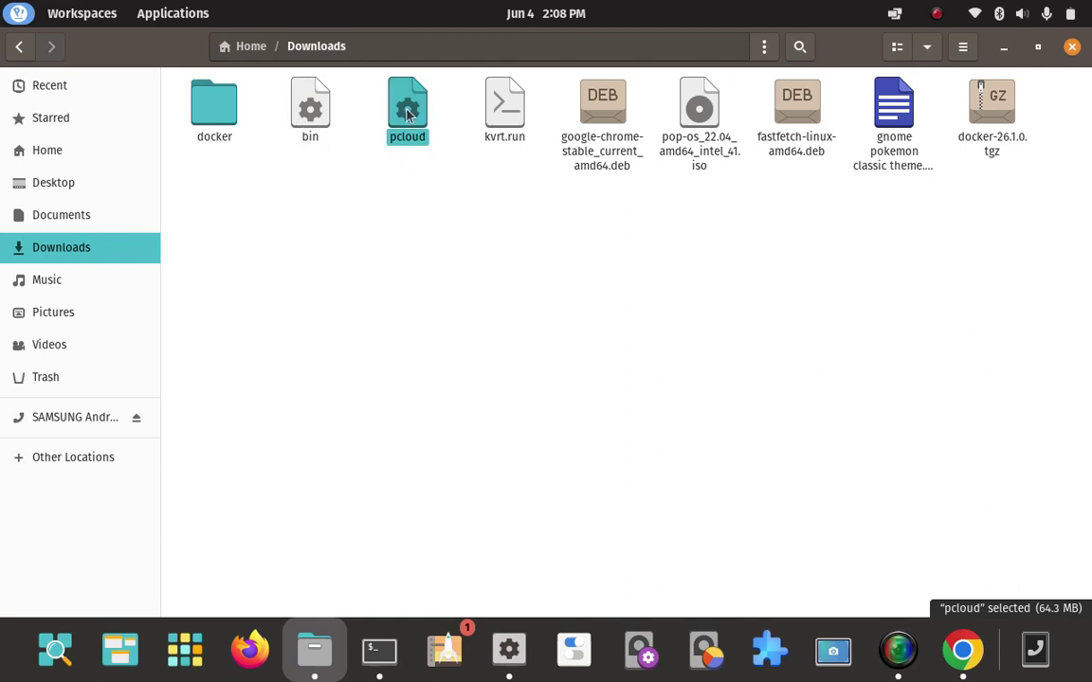
pyautogui.click(440, 222)
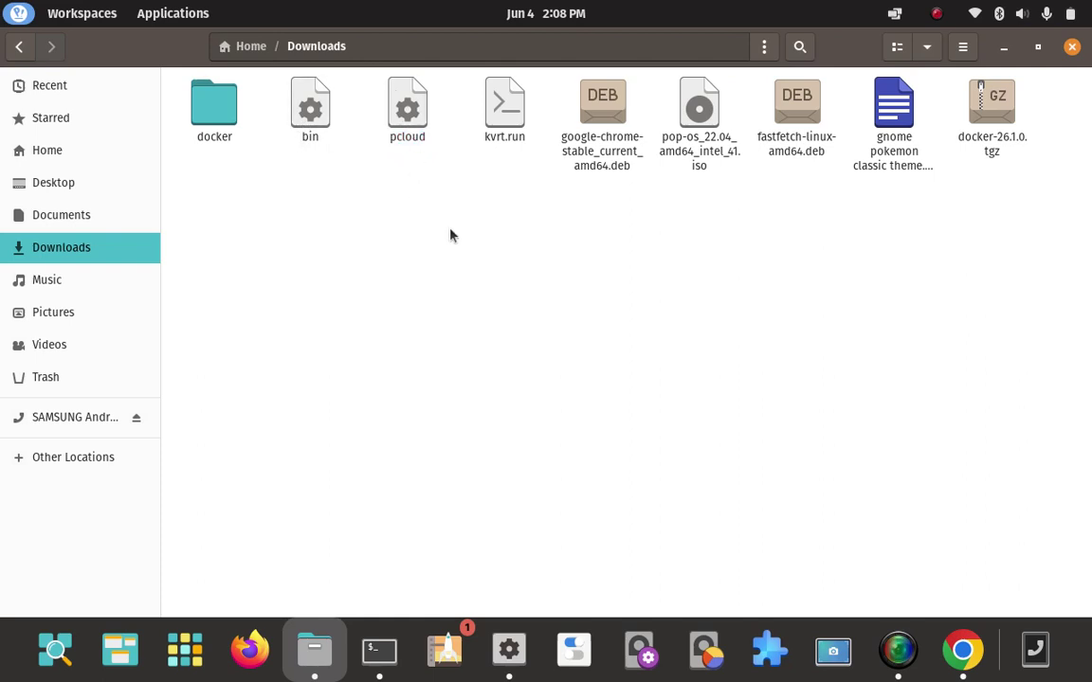
pyautogui.click(1008, 53)
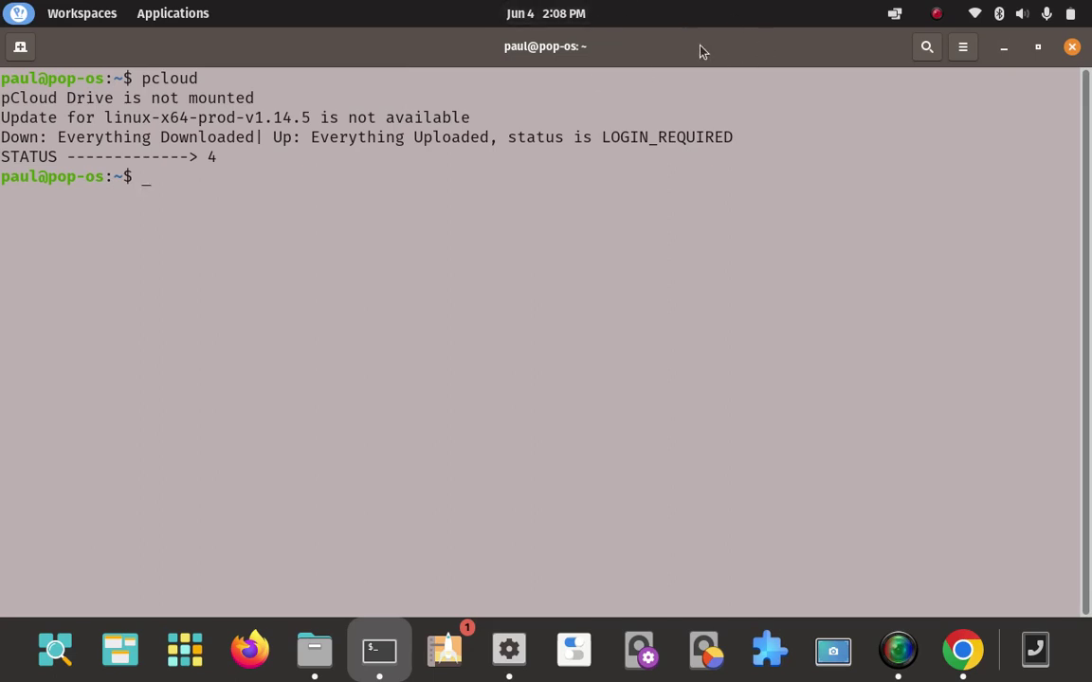
# - Clear the terminal, run fastfetch for the Pop!_OS 22.04 system summary, then bring up SimpleScreenRecorder
pyautogui.press('Up')
pyautogui.press('Up')
pyautogui.press('Return')
pyautogui.write('f')
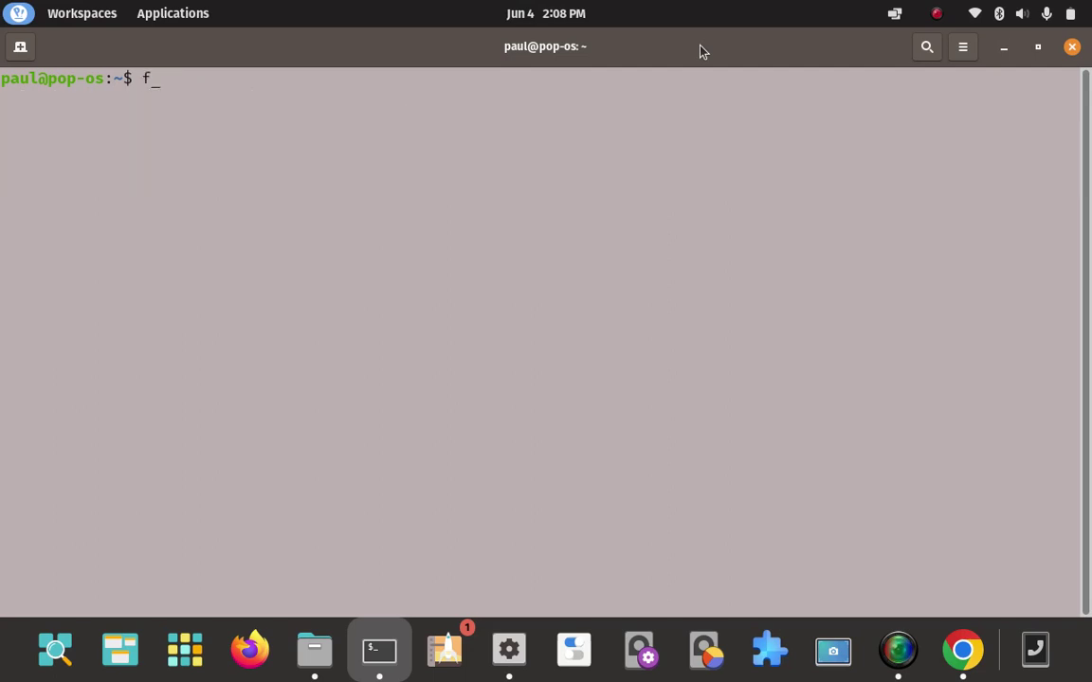
pyautogui.write('astfetch')
pyautogui.press('Return')
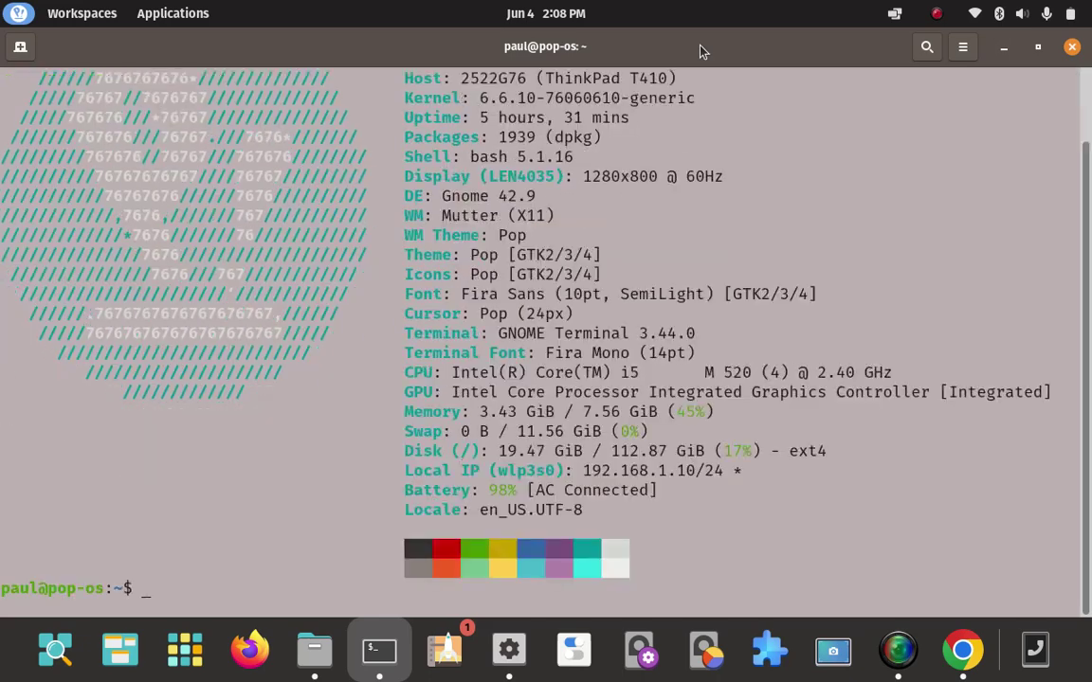
pyautogui.scroll(2, 916, 269)
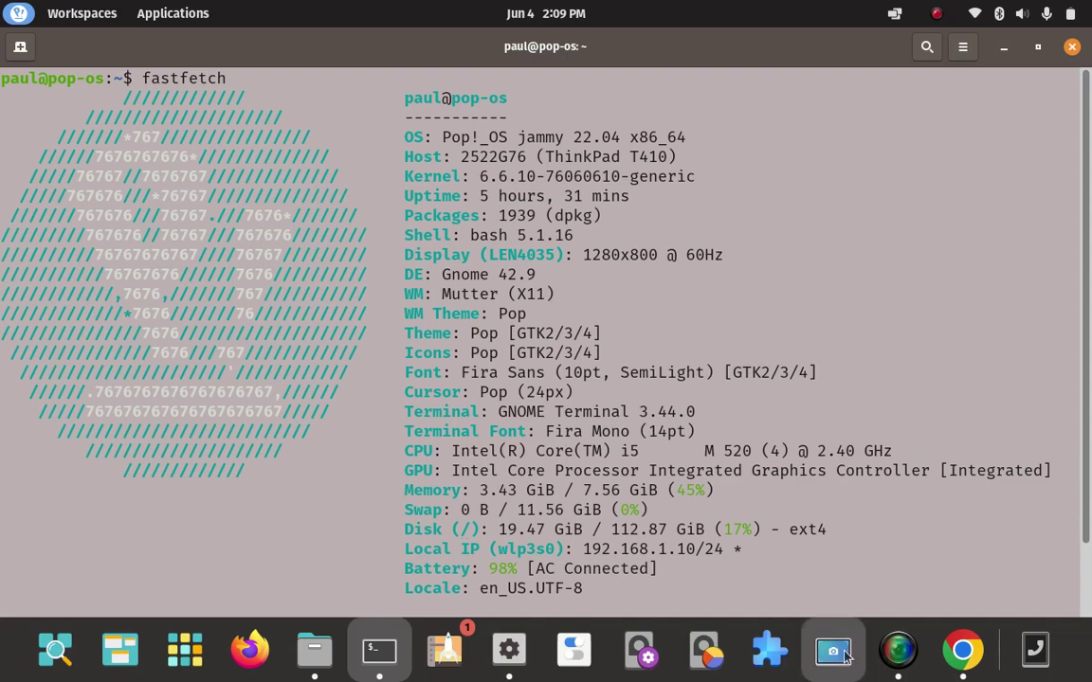
pyautogui.click(895, 650)
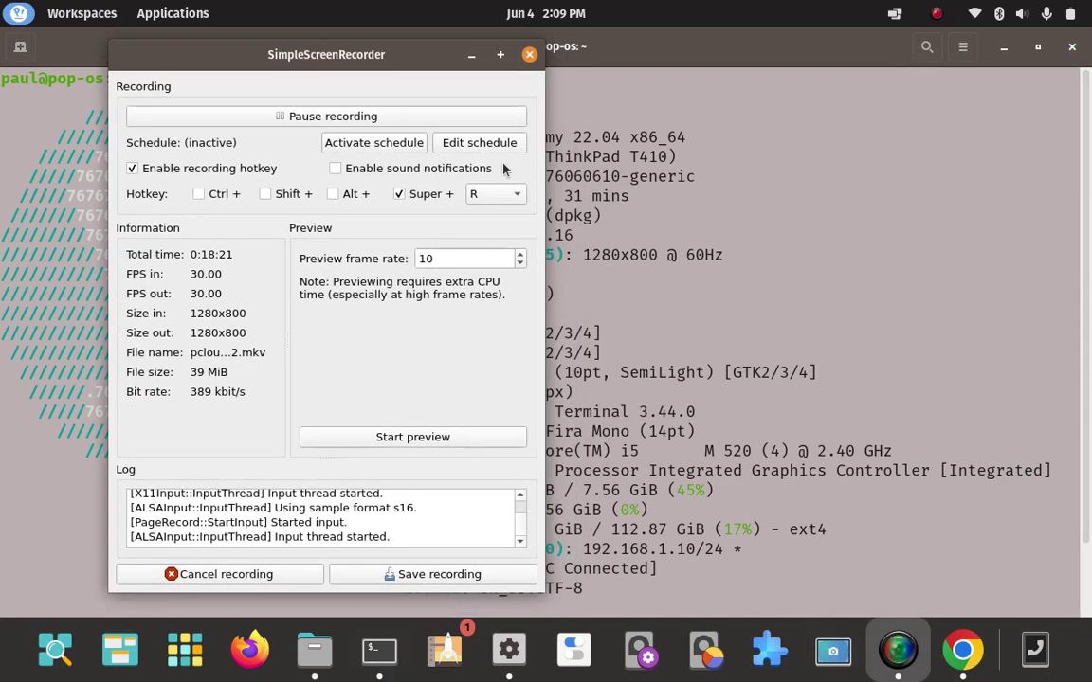